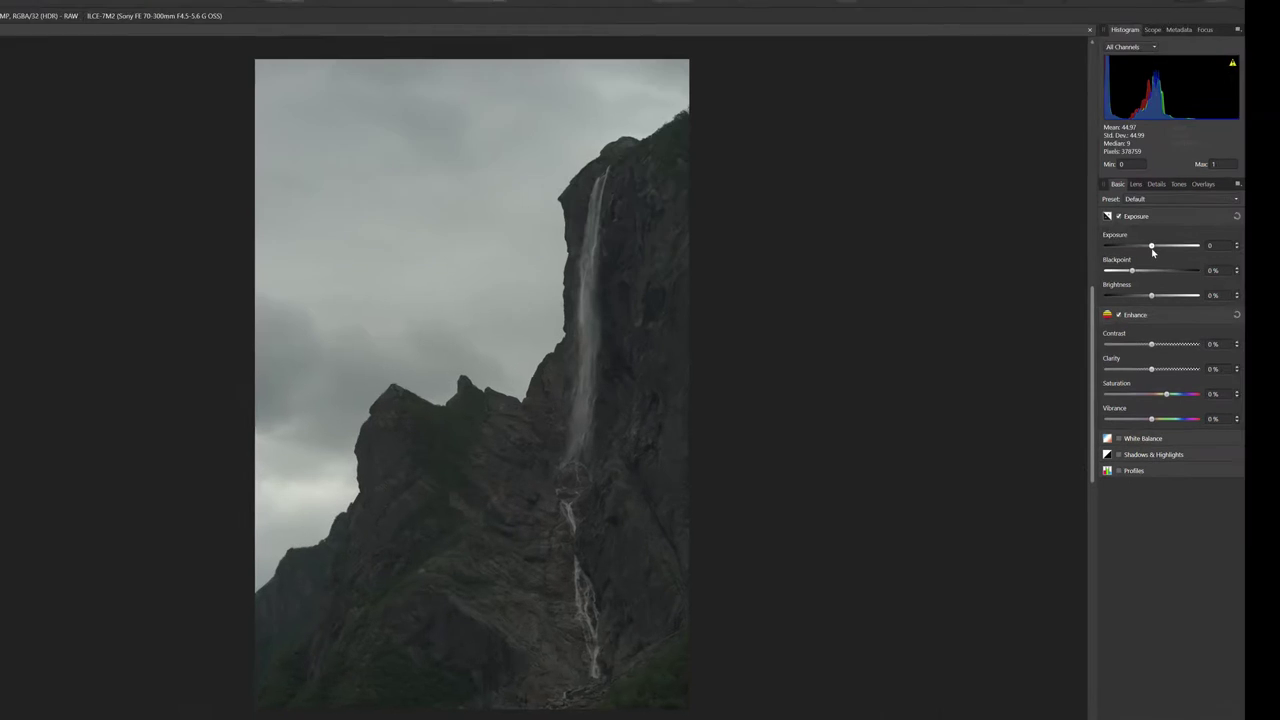
Step: Set exposure to 0.605 and brightness to 18%, and enable Shadows & Highlights with highlights at -27%
{"action": "left_click_drag", "start_coordinate": [1197, 257], "coordinate": [1203, 258]}
{"action": "left_click_drag", "start_coordinate": [1072, 229], "coordinate": [1070, 230]}
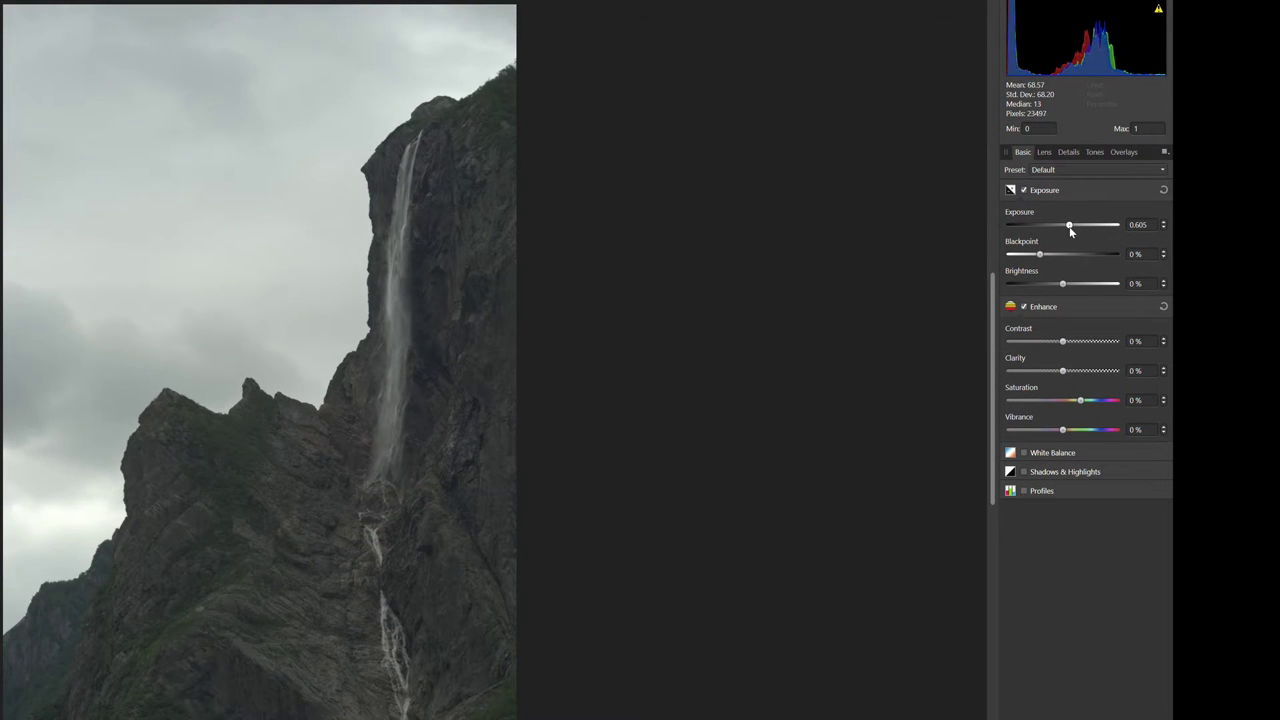
{"action": "left_click_drag", "start_coordinate": [1063, 286], "coordinate": [1091, 287]}
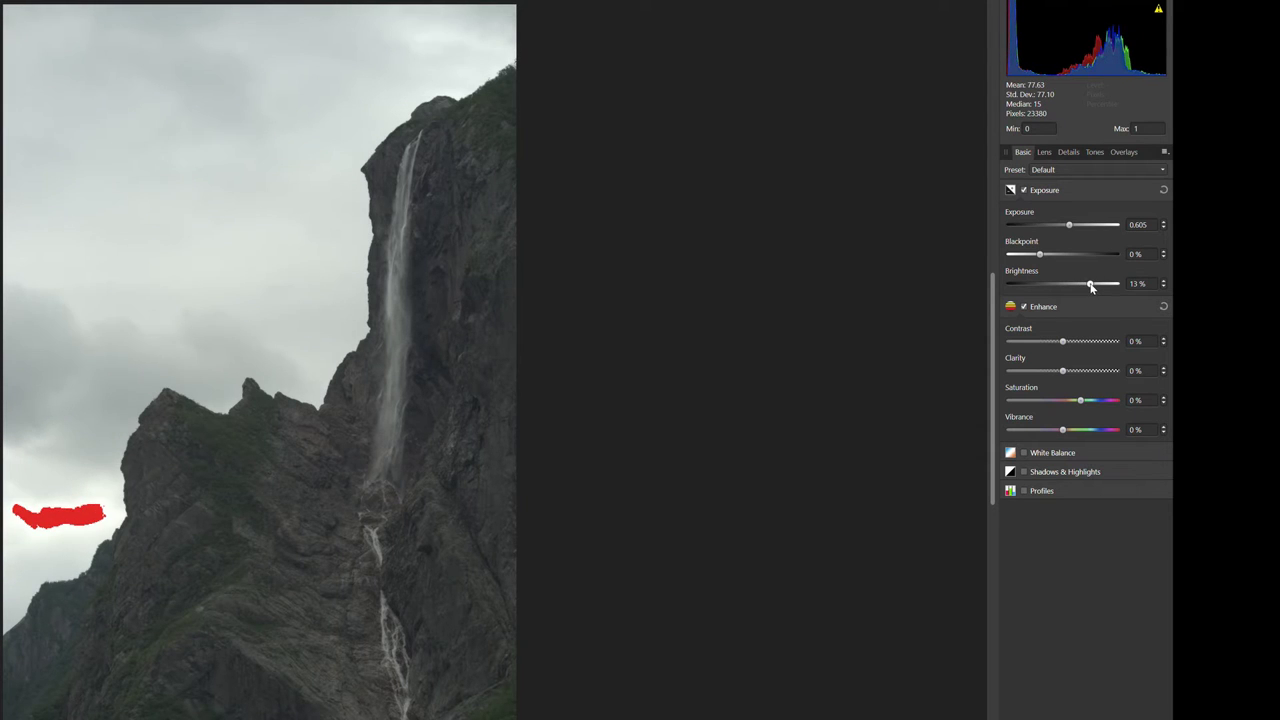
{"action": "left_click", "coordinate": [1075, 480]}
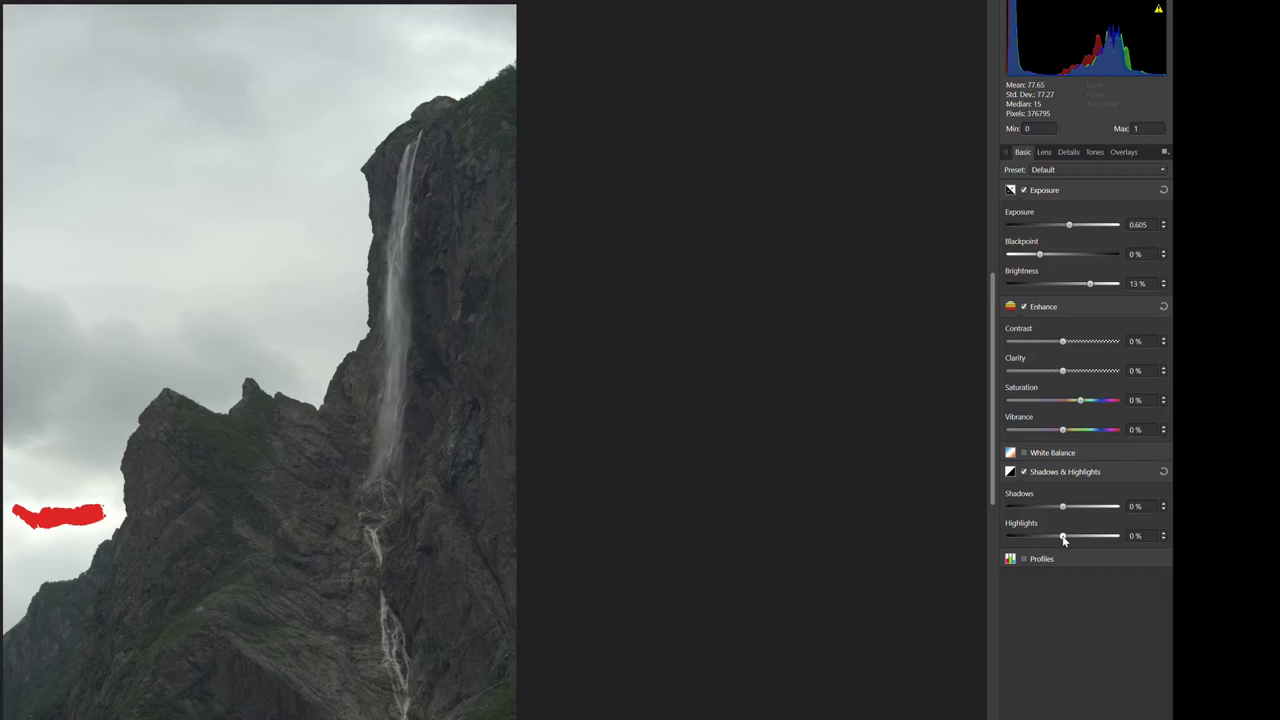
{"action": "left_click_drag", "start_coordinate": [1063, 537], "coordinate": [1052, 537]}
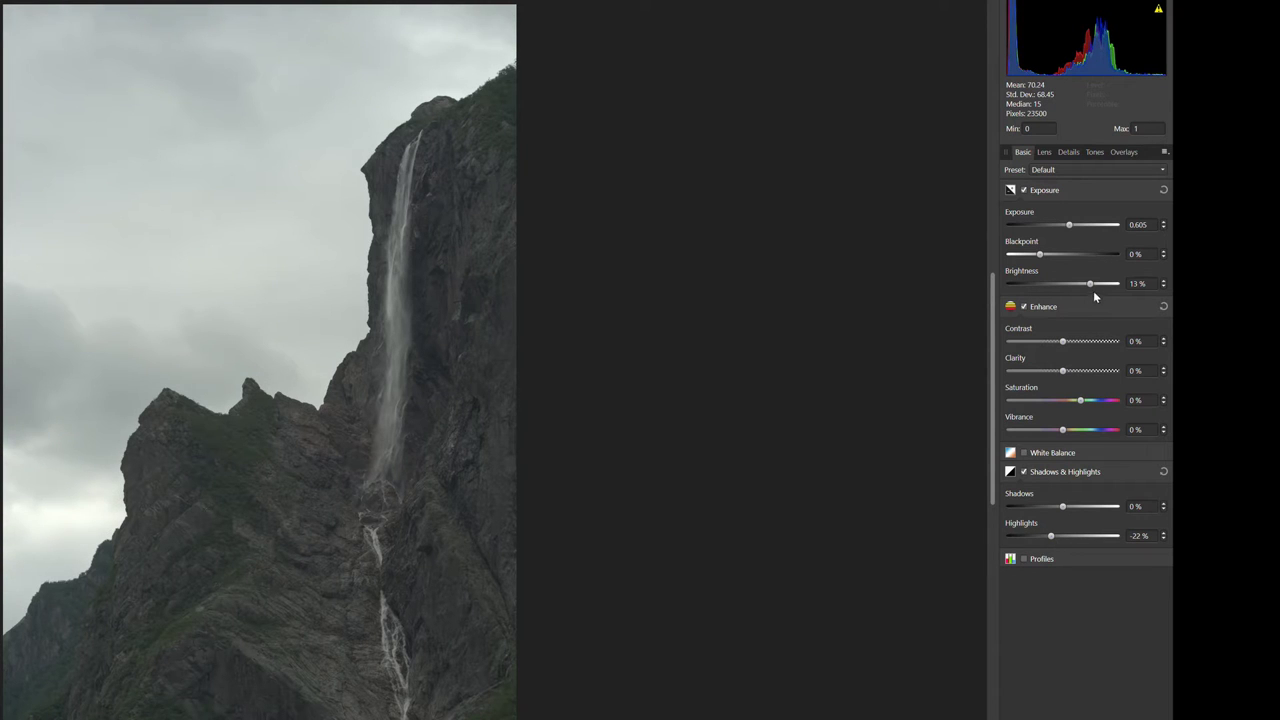
{"action": "left_click_drag", "start_coordinate": [1092, 287], "coordinate": [1104, 285]}
{"action": "left_click_drag", "start_coordinate": [1051, 537], "coordinate": [1048, 538]}
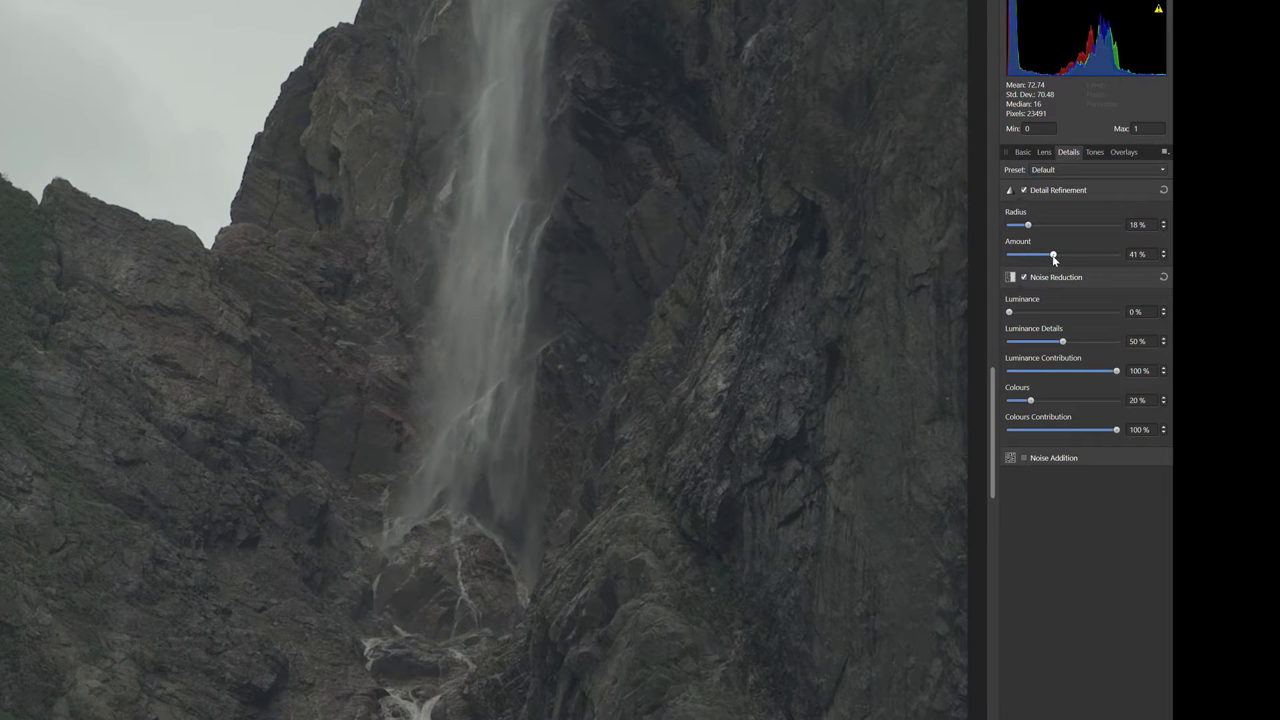
Step: Fit the whole photo in view, then zoom in to inspect the cliff detail
{"action": "key", "text": "ctrl+0"}
{"action": "scroll", "coordinate": [73, 369], "scroll_direction": "up", "scroll_amount": 4}
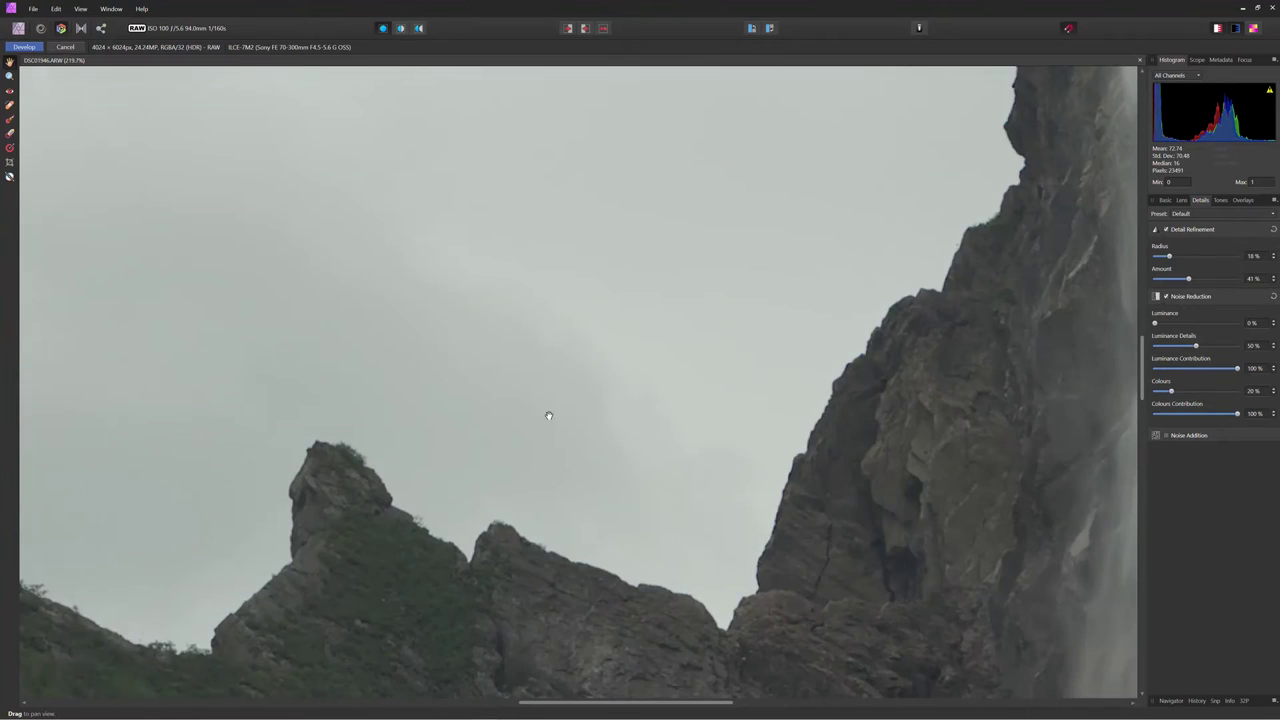
{"action": "scroll", "coordinate": [548, 415], "scroll_direction": "up", "scroll_amount": 3}
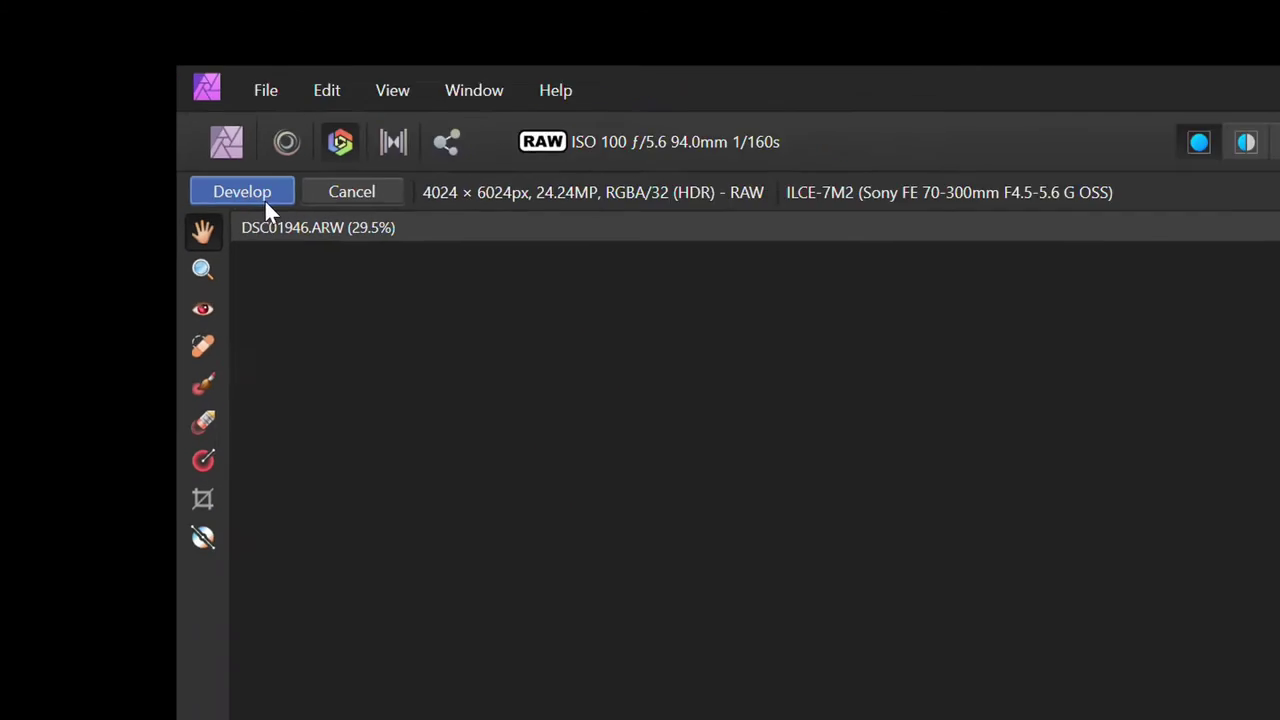
Step: Develop the raw photo into a pixel layer and select its shadow tones via Tonal Range > Select Shadows
{"action": "left_click", "coordinate": [380, 274]}
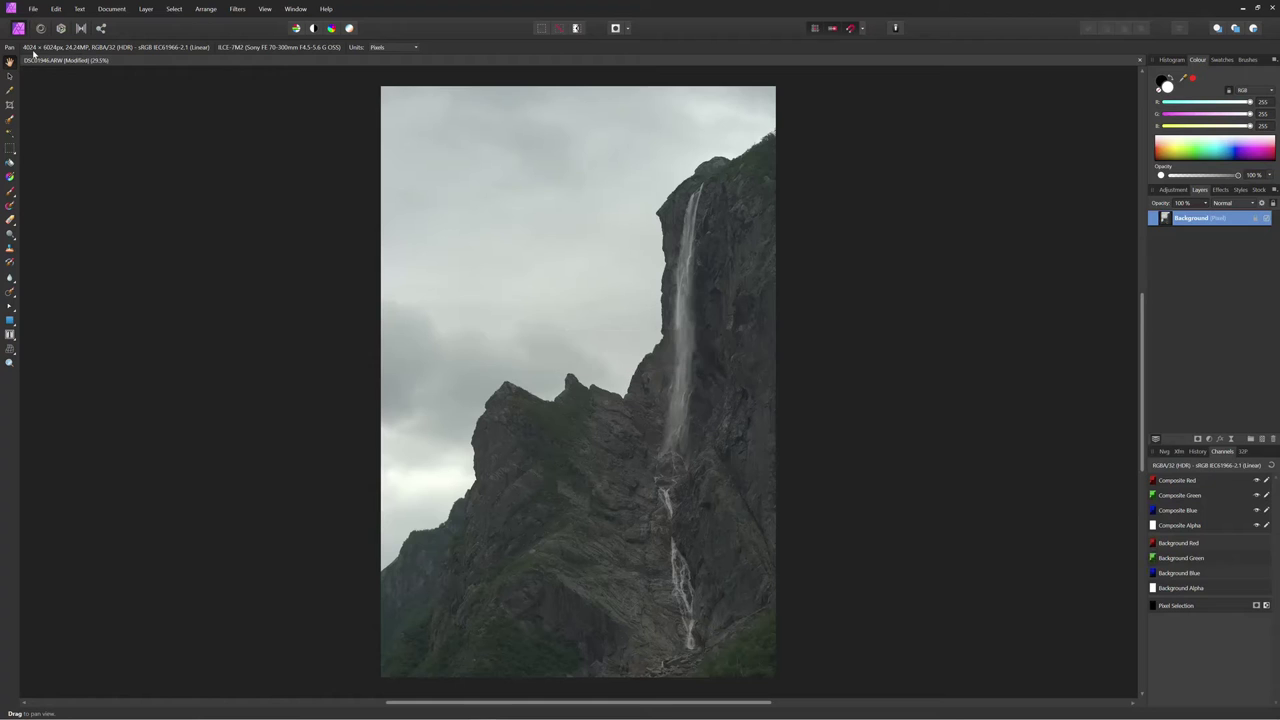
{"action": "left_click", "coordinate": [149, 12]}
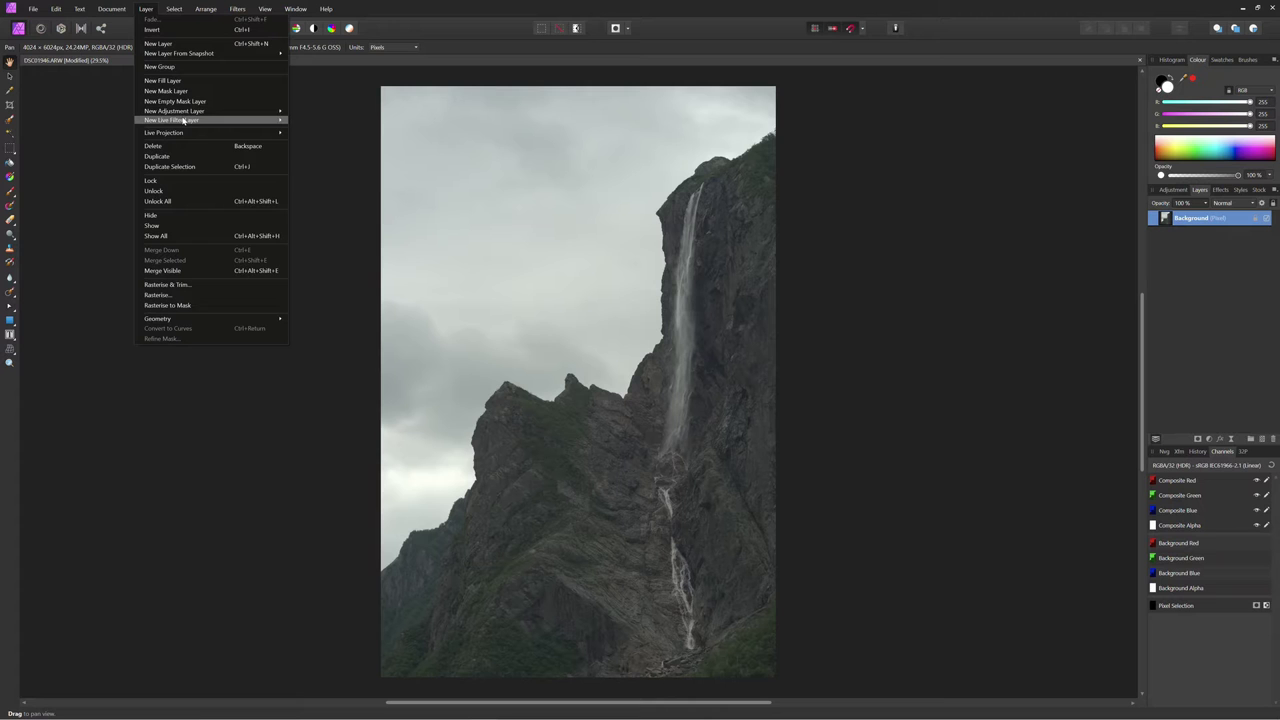
{"action": "mouse_move", "coordinate": [178, 9]}
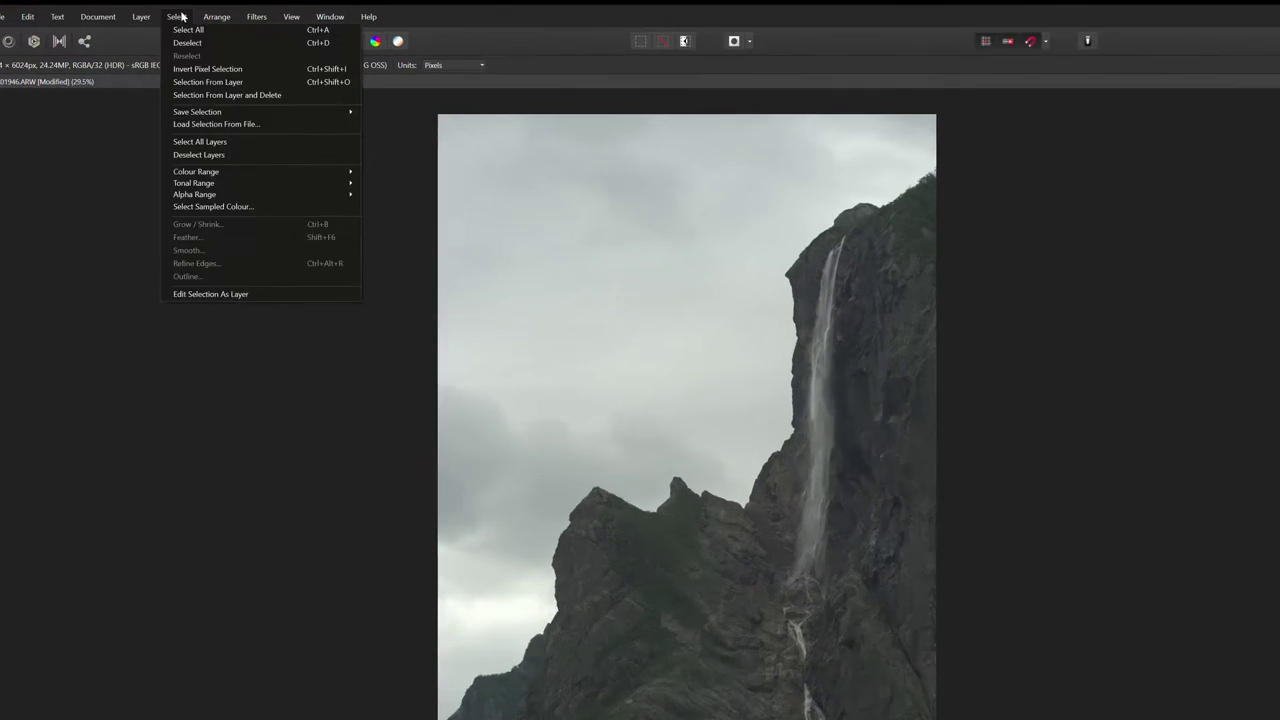
{"action": "mouse_move", "coordinate": [262, 189]}
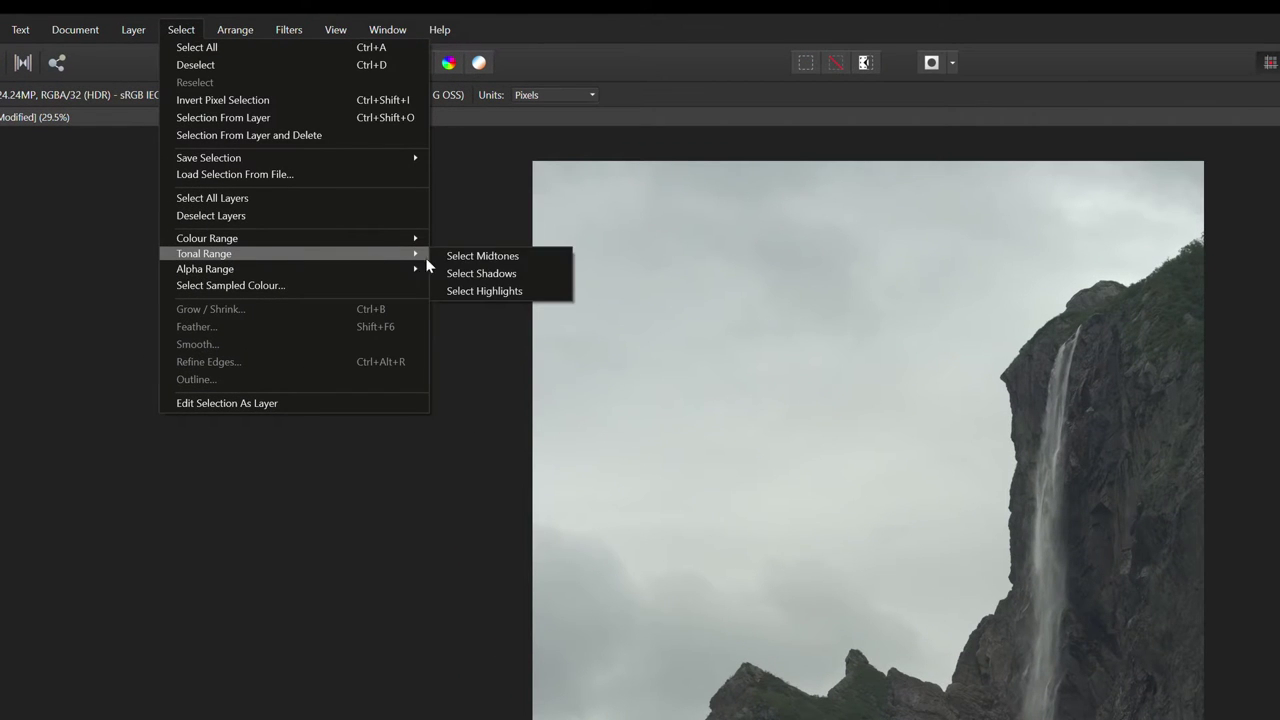
{"action": "left_click", "coordinate": [490, 275]}
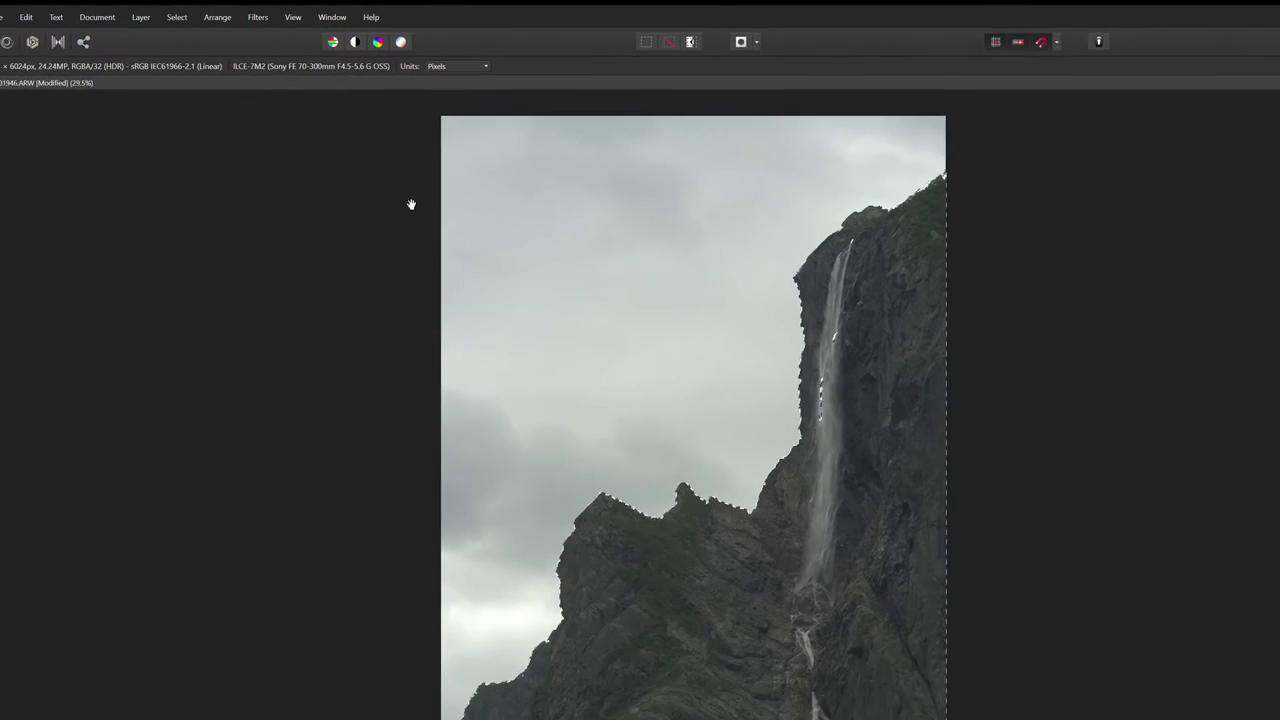
Step: Add a Curves adjustment layer and bend its lower curve steeply upward to brighten the cliff
{"action": "left_click", "coordinate": [141, 17]}
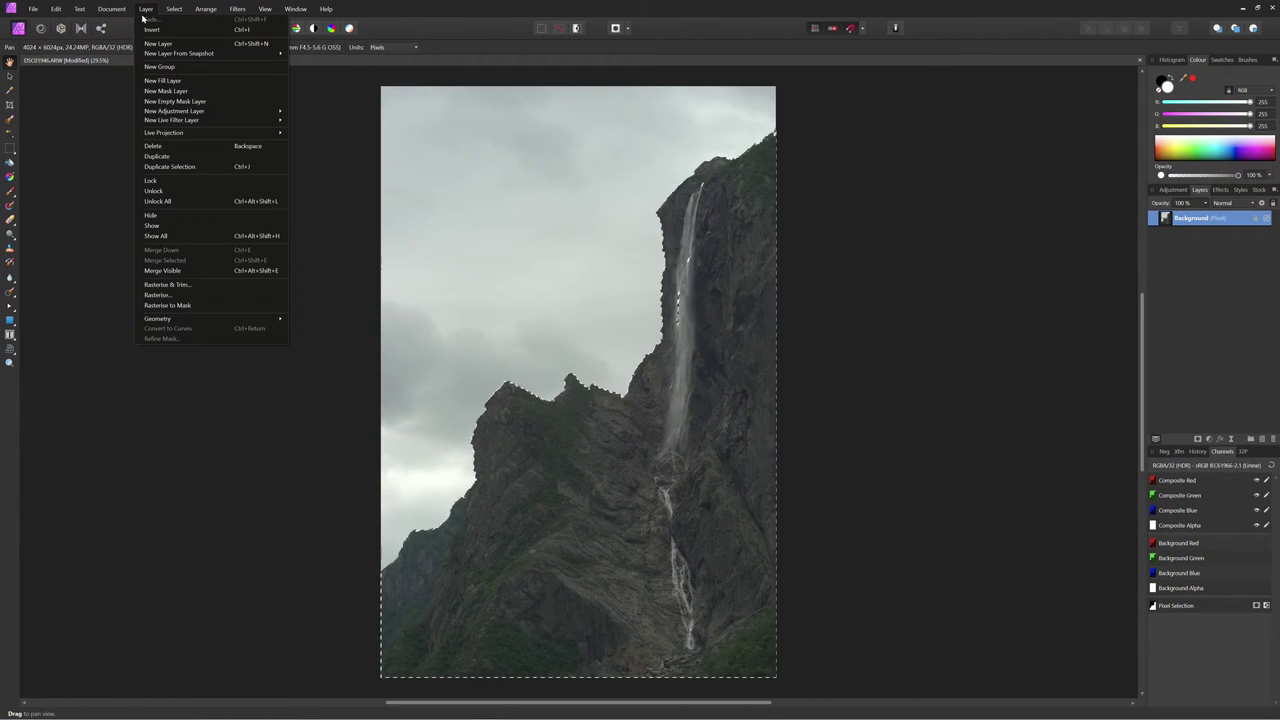
{"action": "mouse_move", "coordinate": [234, 110]}
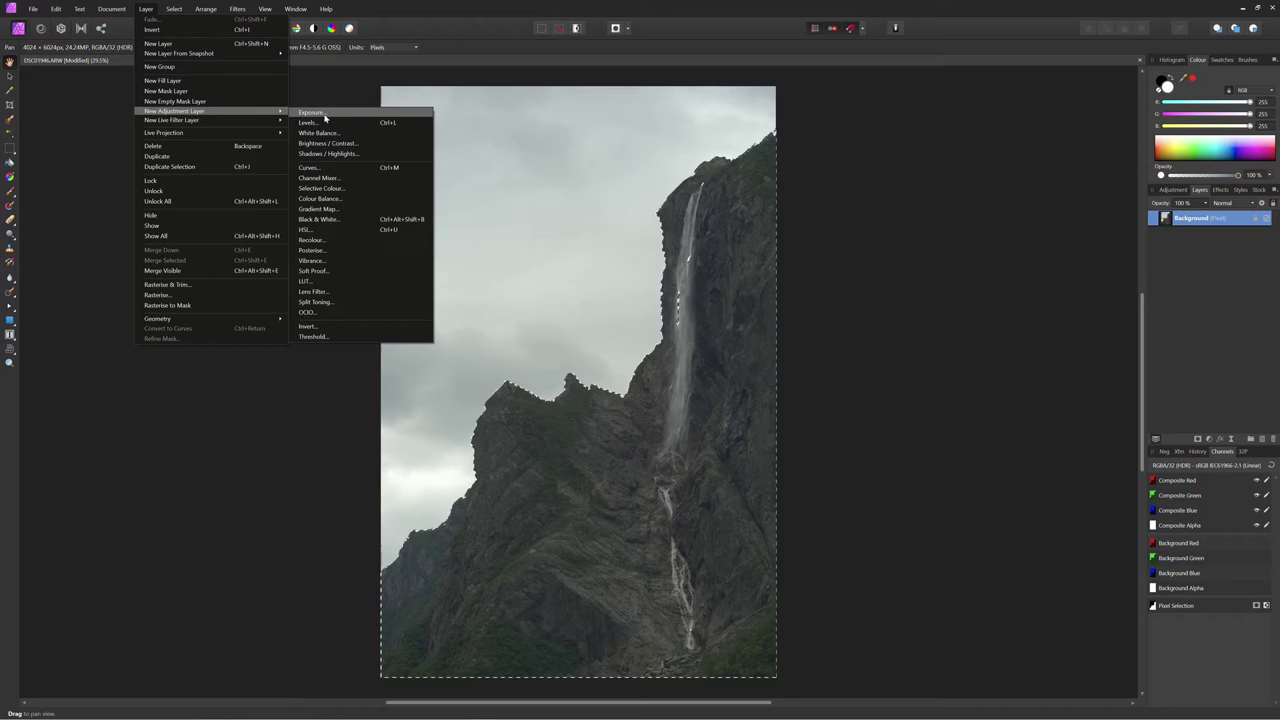
{"action": "left_click", "coordinate": [329, 167]}
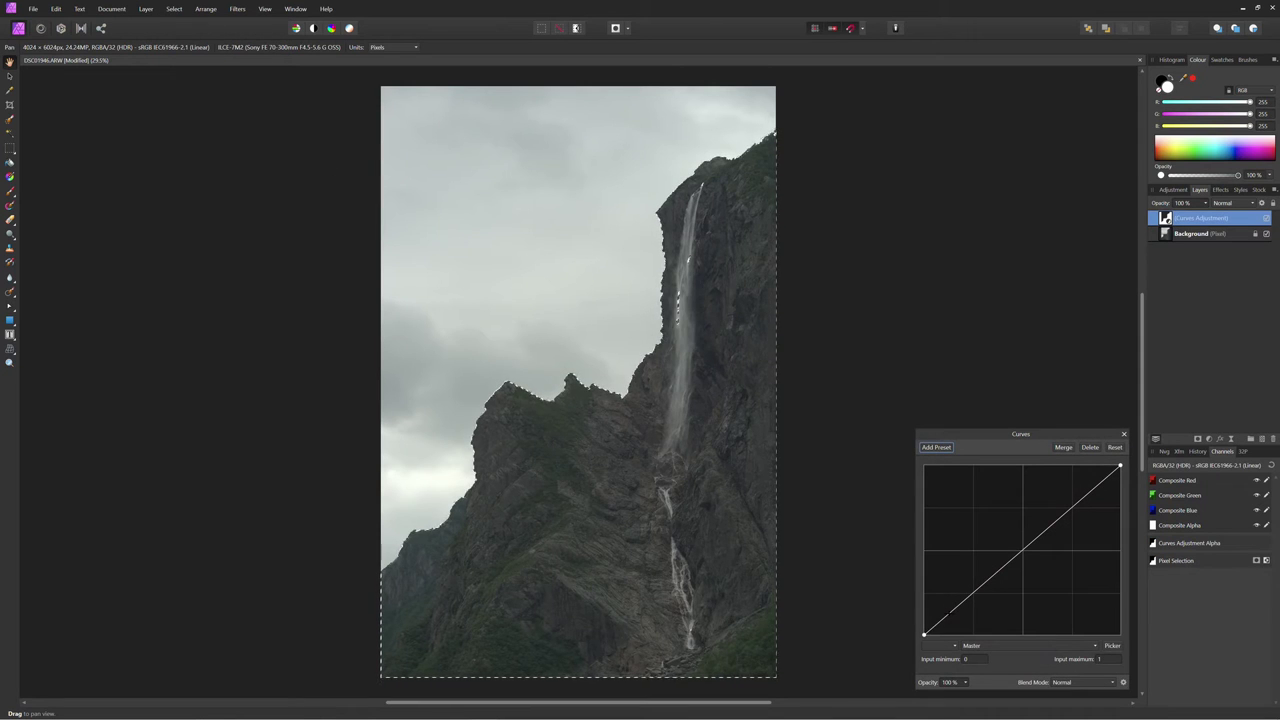
{"action": "left_click_drag", "start_coordinate": [926, 629], "coordinate": [943, 606]}
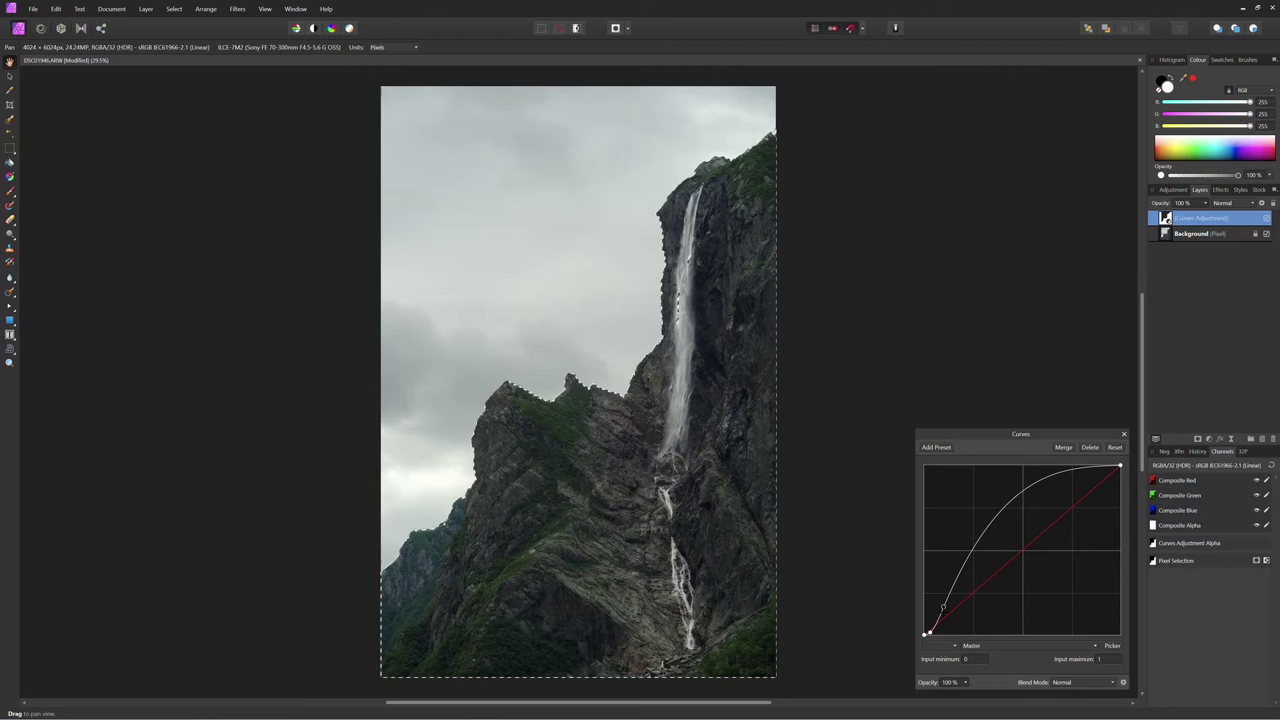
Step: Invert the pixel selection to the sky and add a second Curves adjustment layer
{"action": "left_click", "coordinate": [174, 8]}
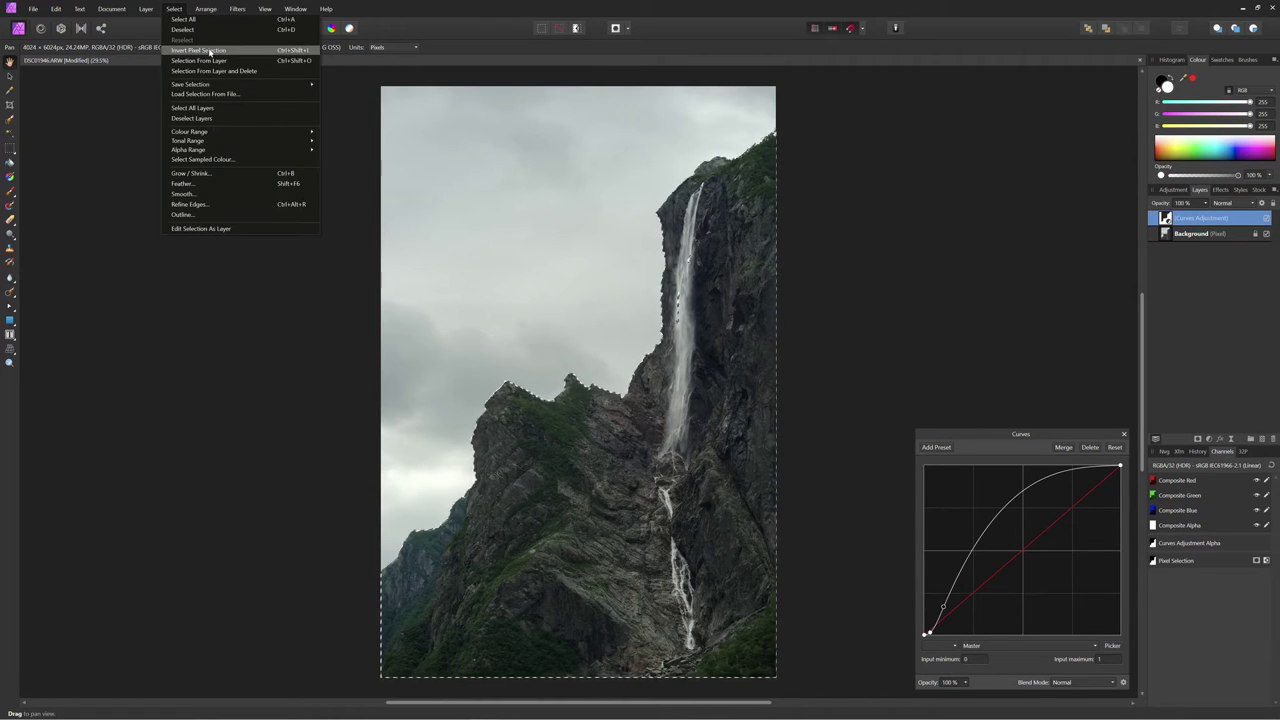
{"action": "left_click", "coordinate": [205, 50]}
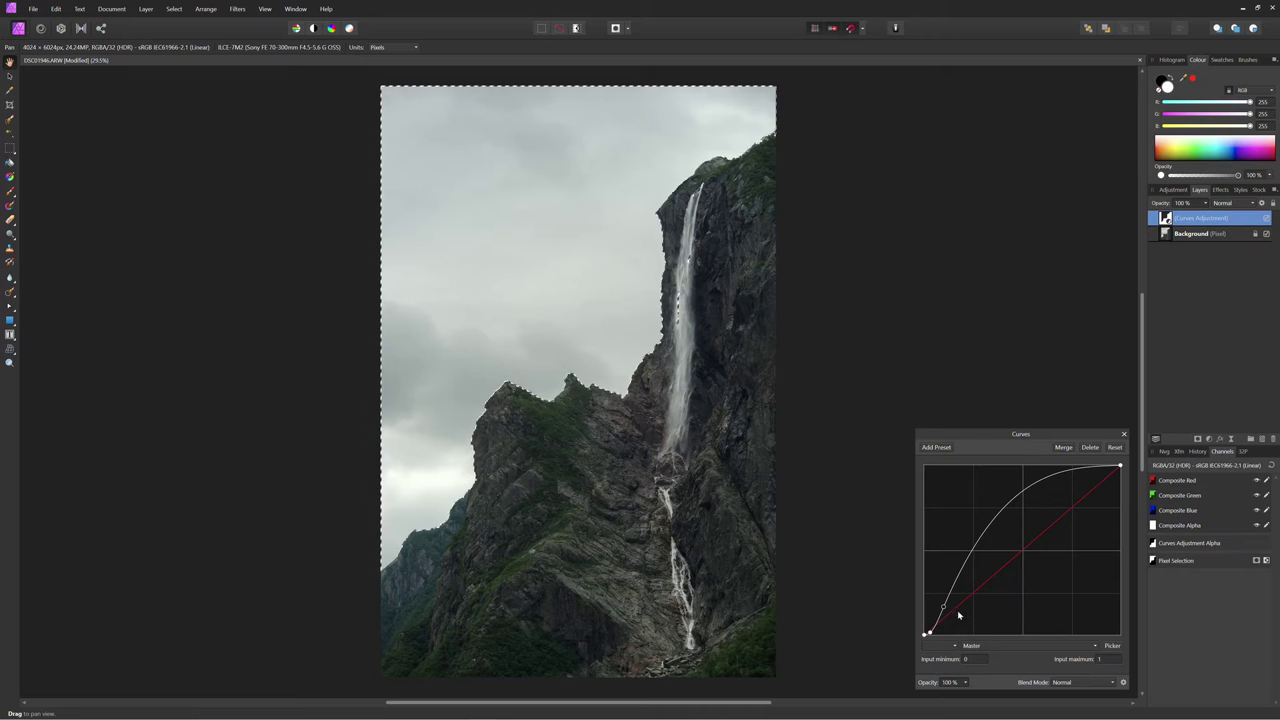
{"action": "left_click", "coordinate": [146, 8]}
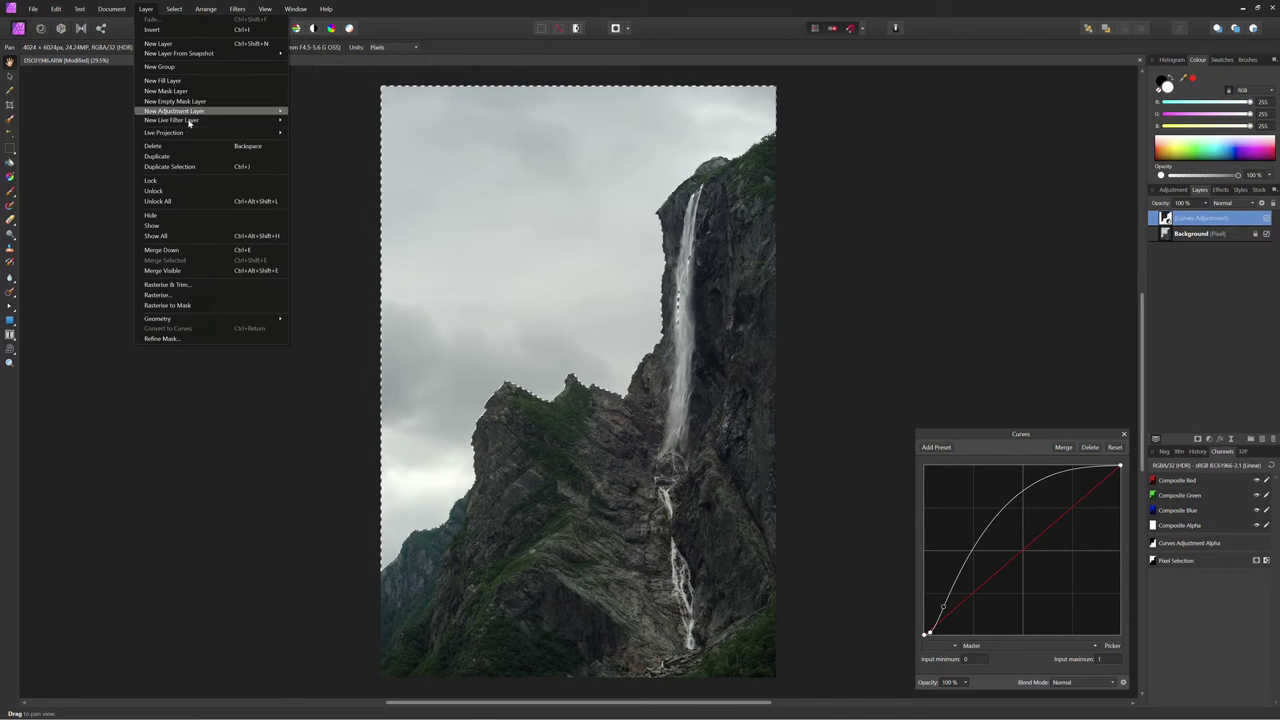
{"action": "mouse_move", "coordinate": [175, 111]}
{"action": "left_click", "coordinate": [360, 170]}
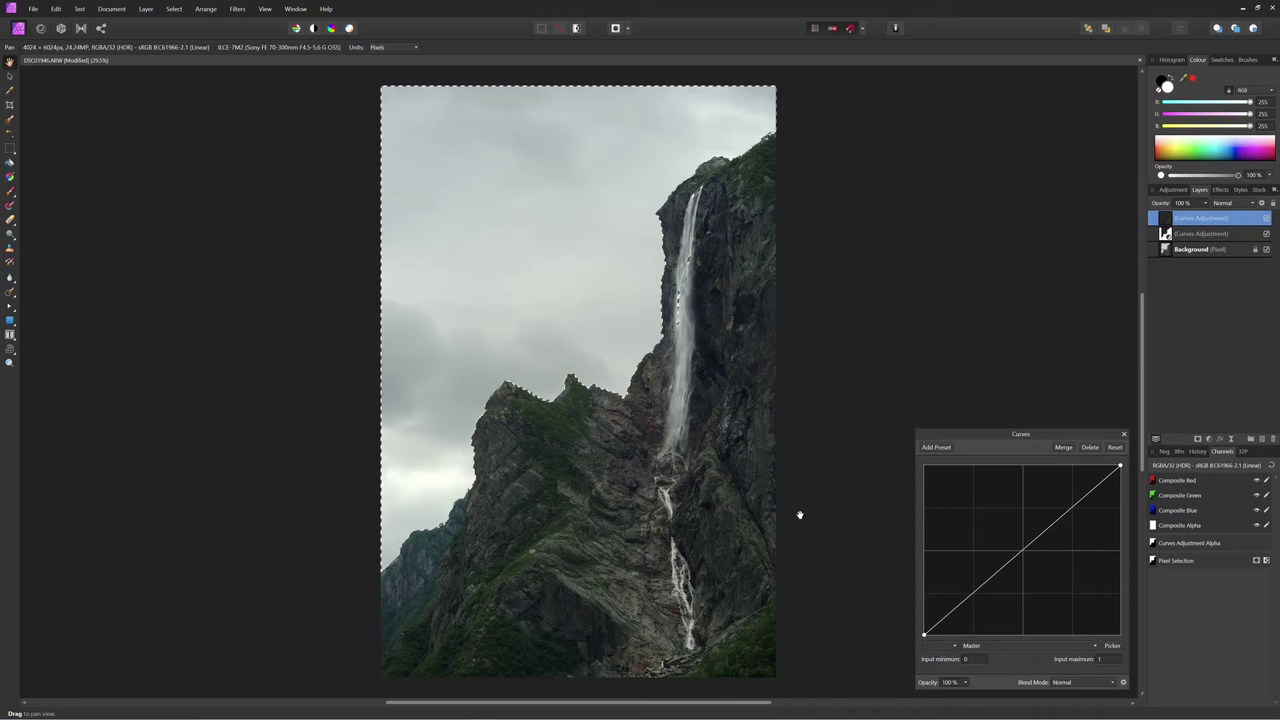
Step: Bend the curve down to darken the sky, nudge a midpoint up slightly, and close the settings
{"action": "left_click_drag", "start_coordinate": [970, 595], "coordinate": [1002, 624]}
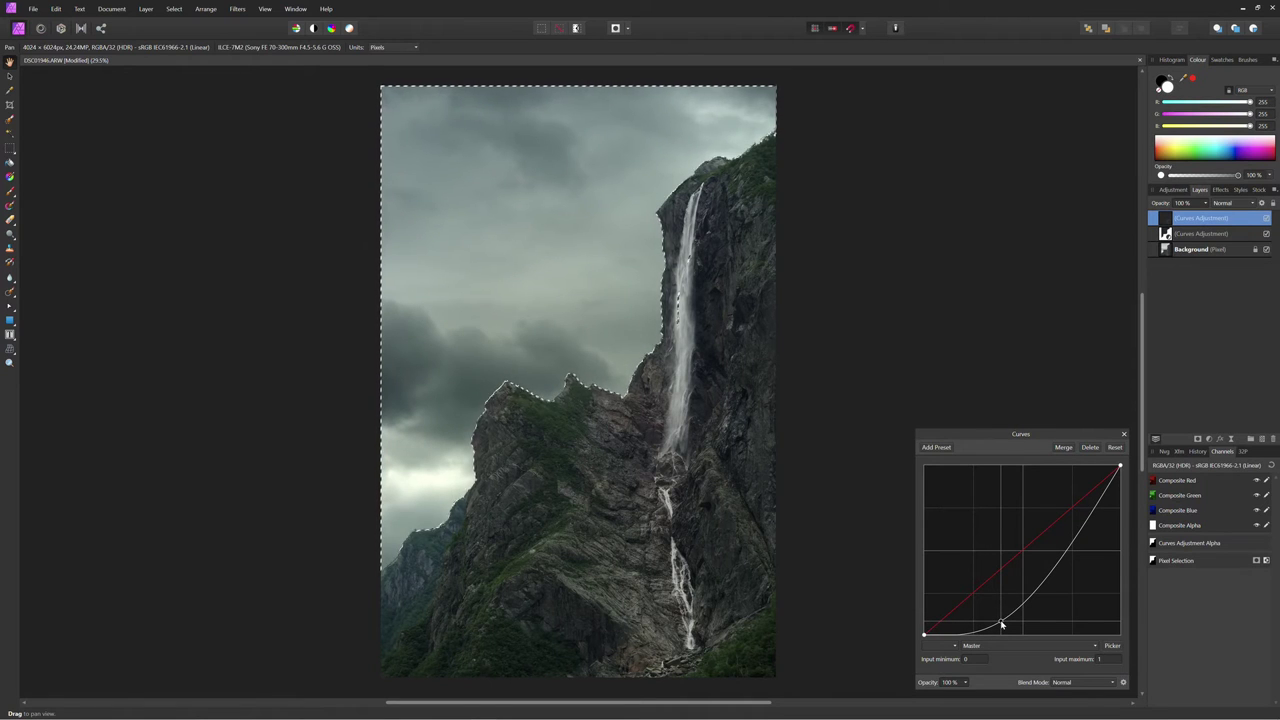
{"action": "left_click", "coordinate": [1060, 549]}
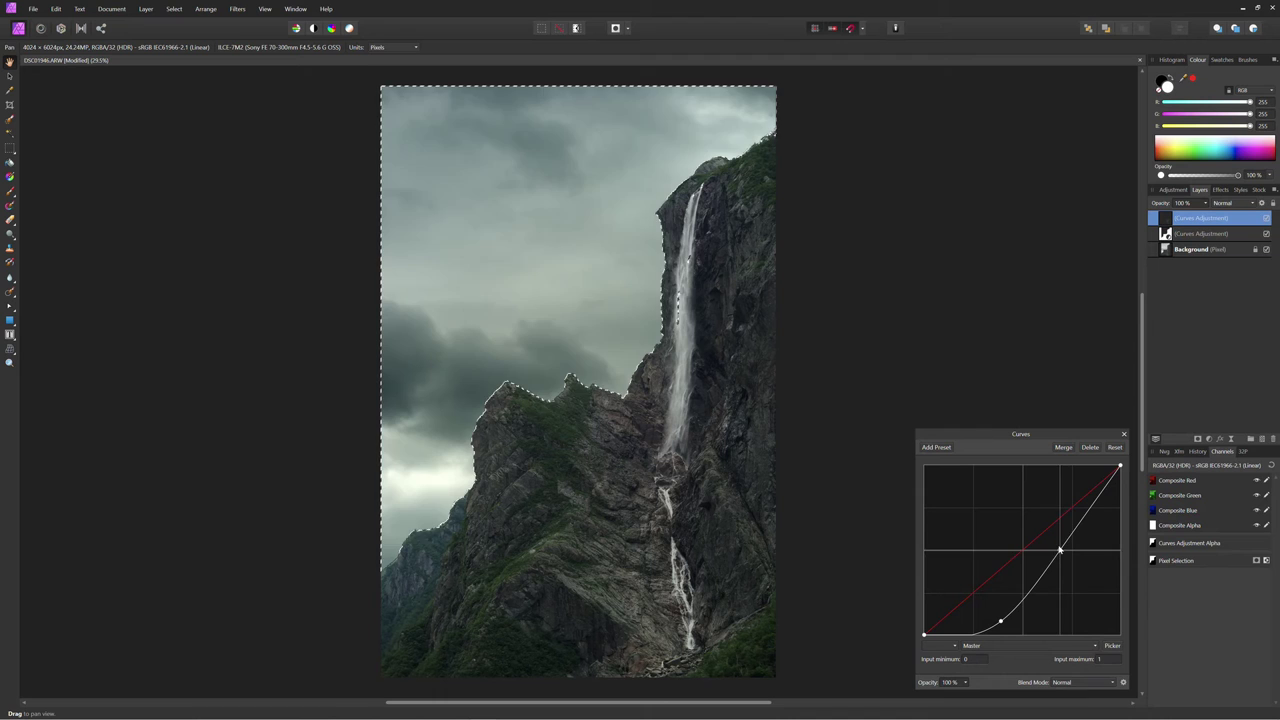
{"action": "left_click_drag", "start_coordinate": [1060, 549], "coordinate": [1058, 544]}
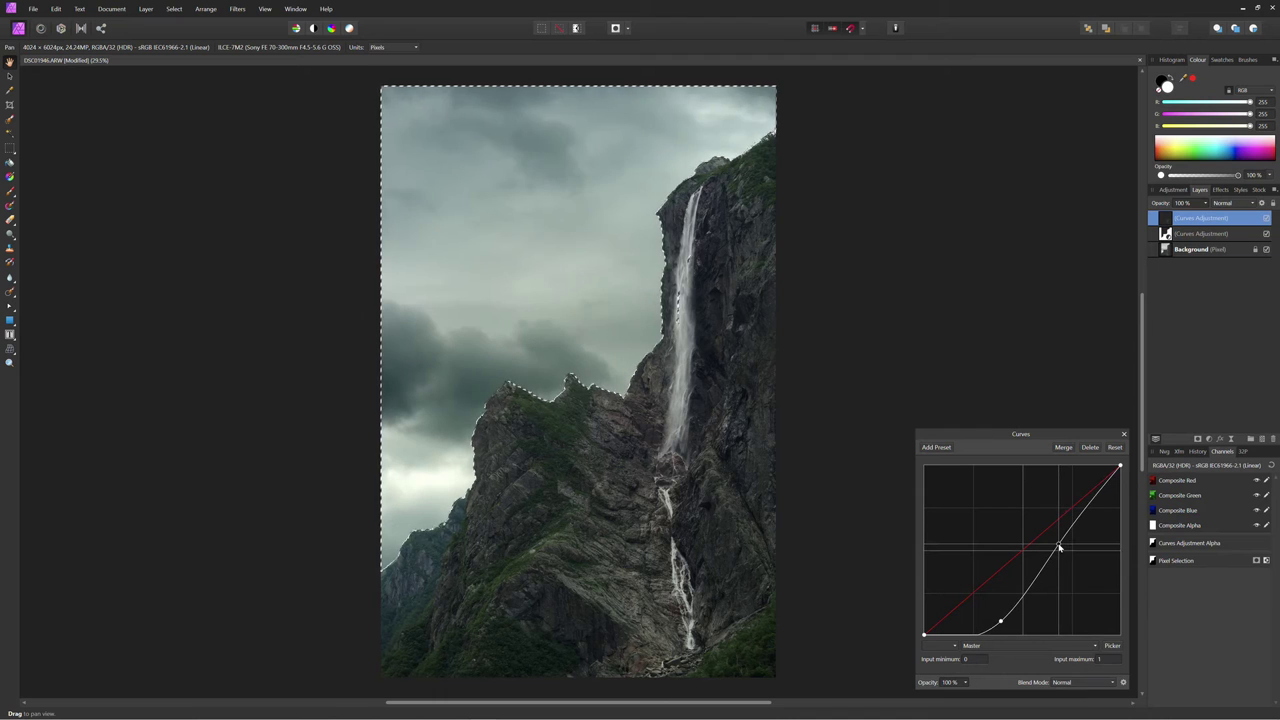
{"action": "left_click", "coordinate": [1124, 436]}
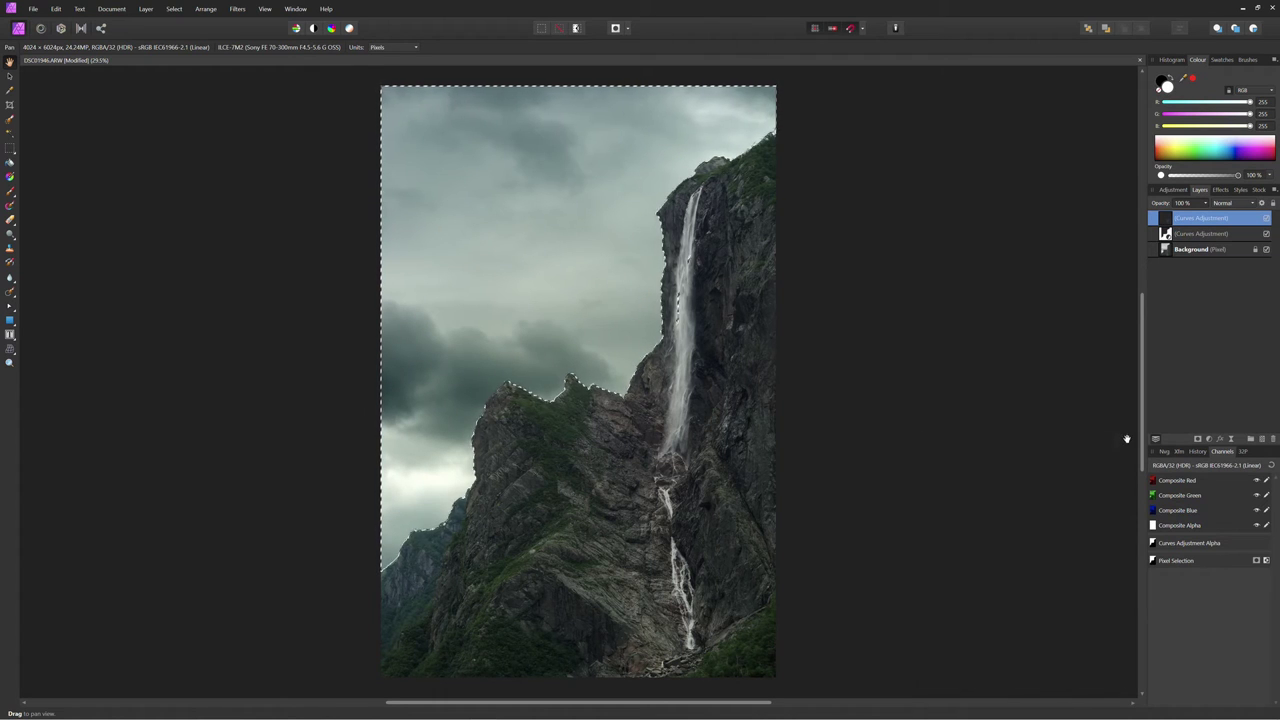
Step: Clear the selection from the photo
{"action": "left_click", "coordinate": [175, 9]}
{"action": "left_click", "coordinate": [194, 35]}
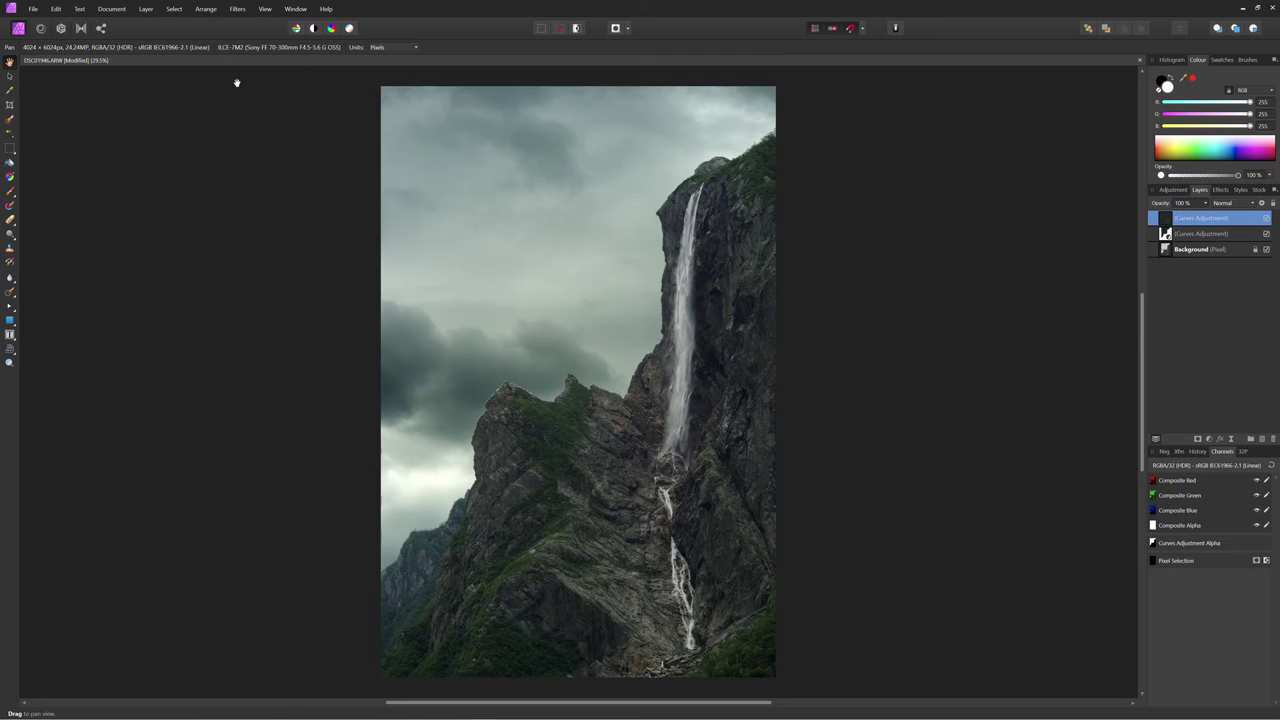
{"action": "scroll", "coordinate": [506, 468], "scroll_direction": "up", "scroll_amount": 5}
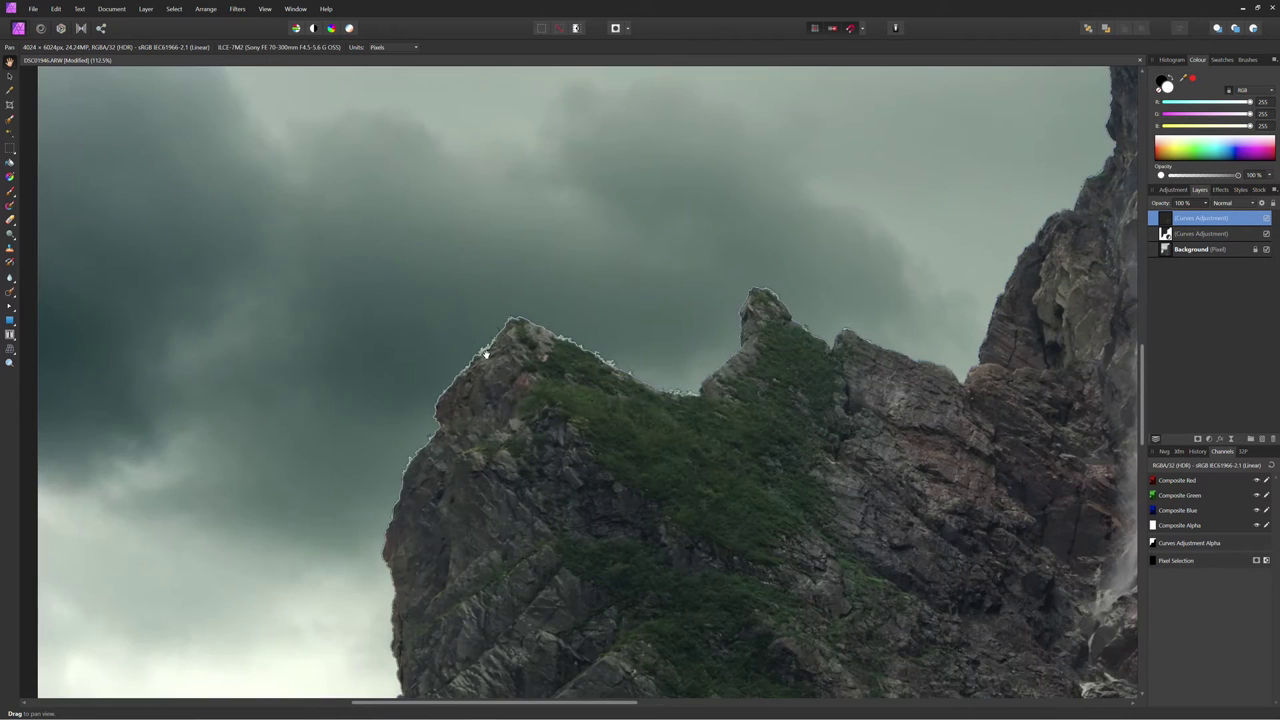
{"action": "scroll", "coordinate": [729, 409], "scroll_direction": "down", "scroll_amount": 5}
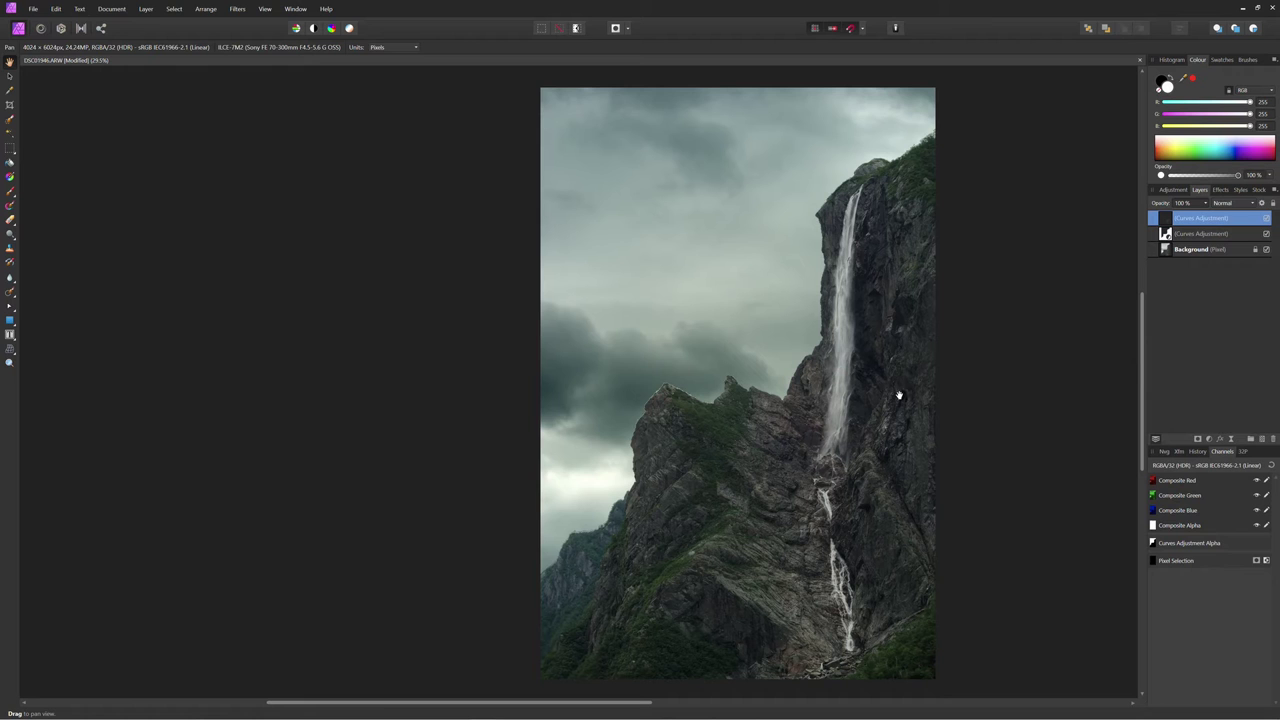
Step: Toggle the sky Curves layer off and on to compare, then pan across the waterfall photo
{"action": "left_click", "coordinate": [1266, 219]}
{"action": "left_click", "coordinate": [1266, 219]}
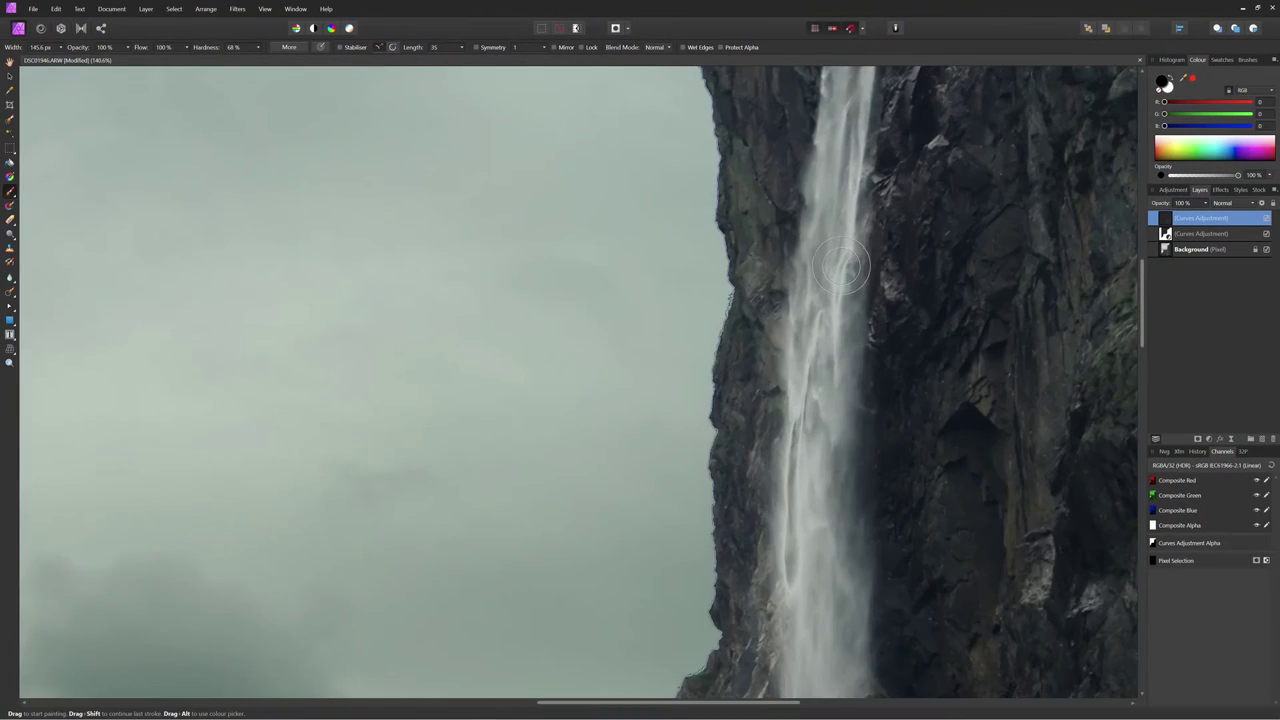
{"action": "scroll", "coordinate": [852, 258], "scroll_direction": "up", "scroll_amount": 1}
{"action": "scroll", "coordinate": [852, 258], "scroll_direction": "down", "scroll_amount": 3}
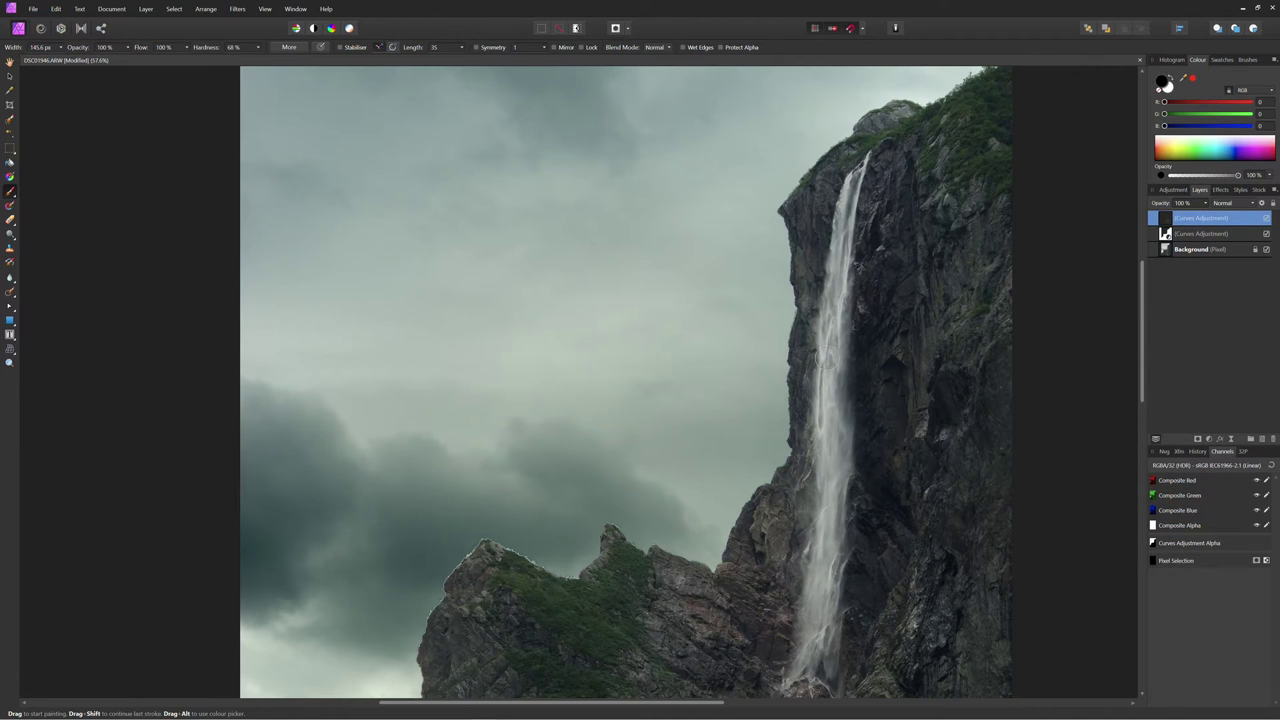
{"action": "scroll", "coordinate": [829, 474], "scroll_direction": "down", "scroll_amount": 5}
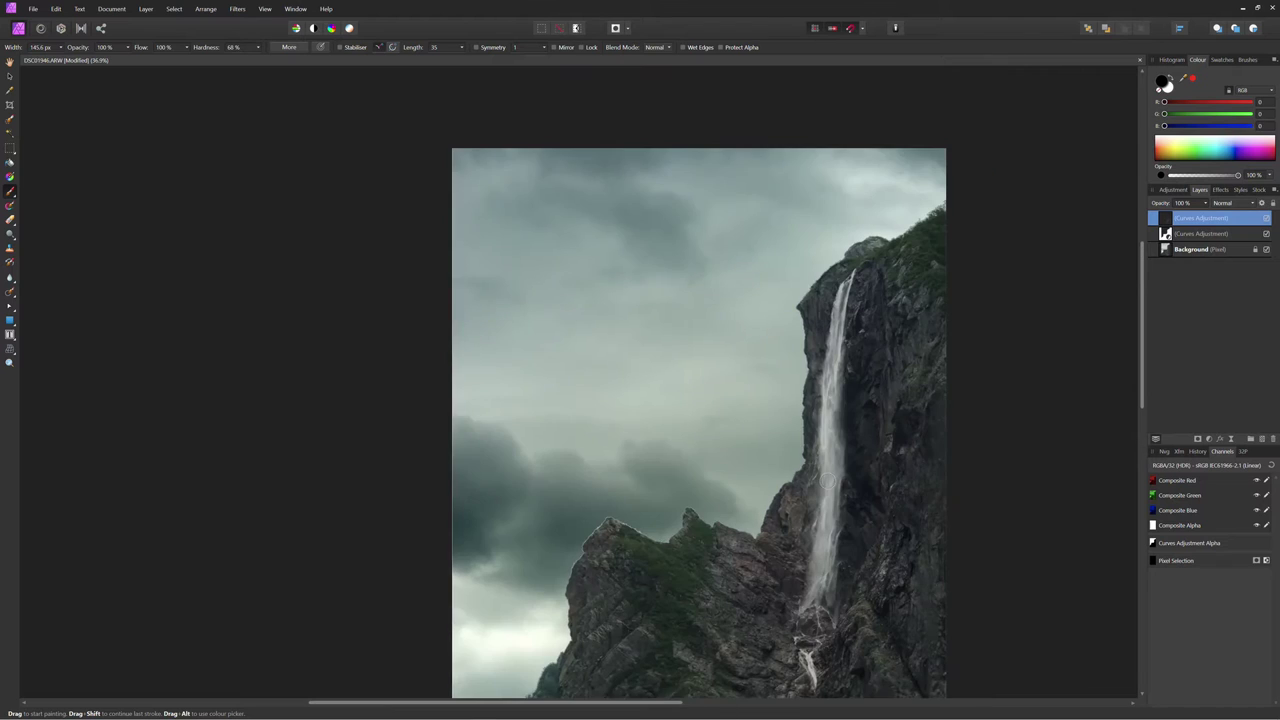
{"action": "scroll", "coordinate": [822, 480], "scroll_direction": "up", "scroll_amount": 3}
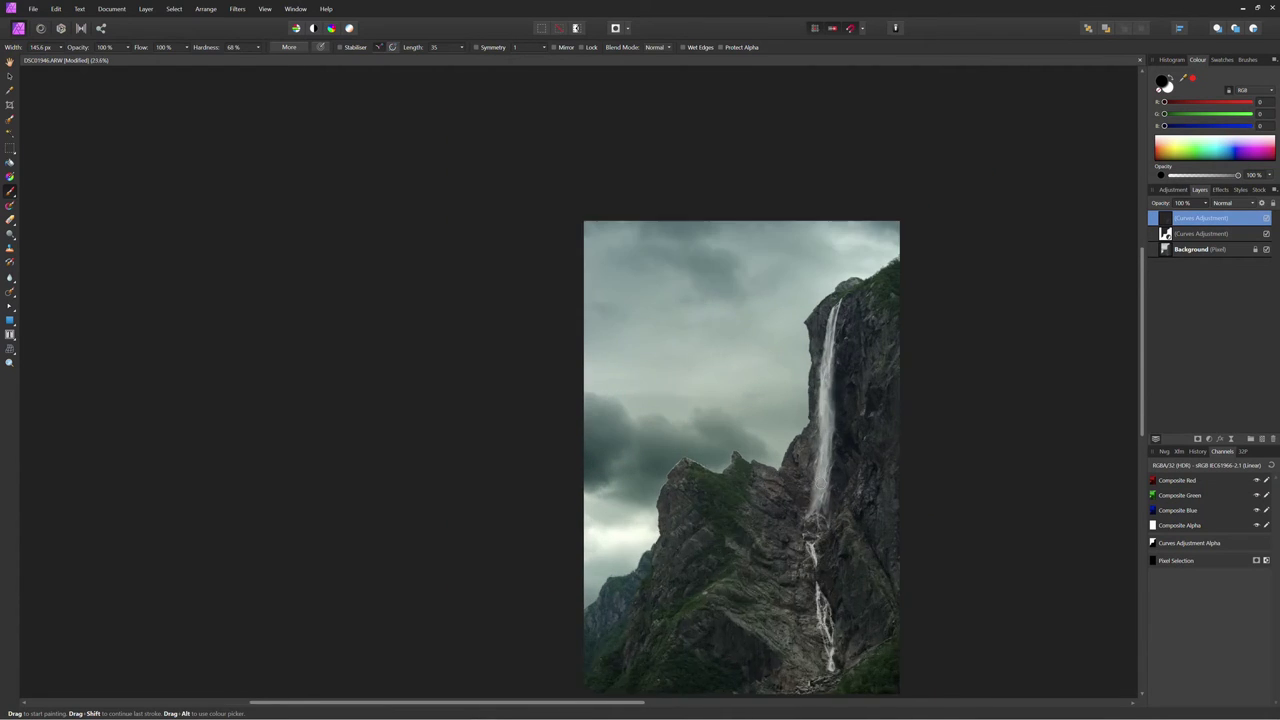
{"action": "scroll", "coordinate": [822, 483], "scroll_direction": "down", "scroll_amount": 1}
{"action": "scroll", "coordinate": [822, 482], "scroll_direction": "down", "scroll_amount": 2}
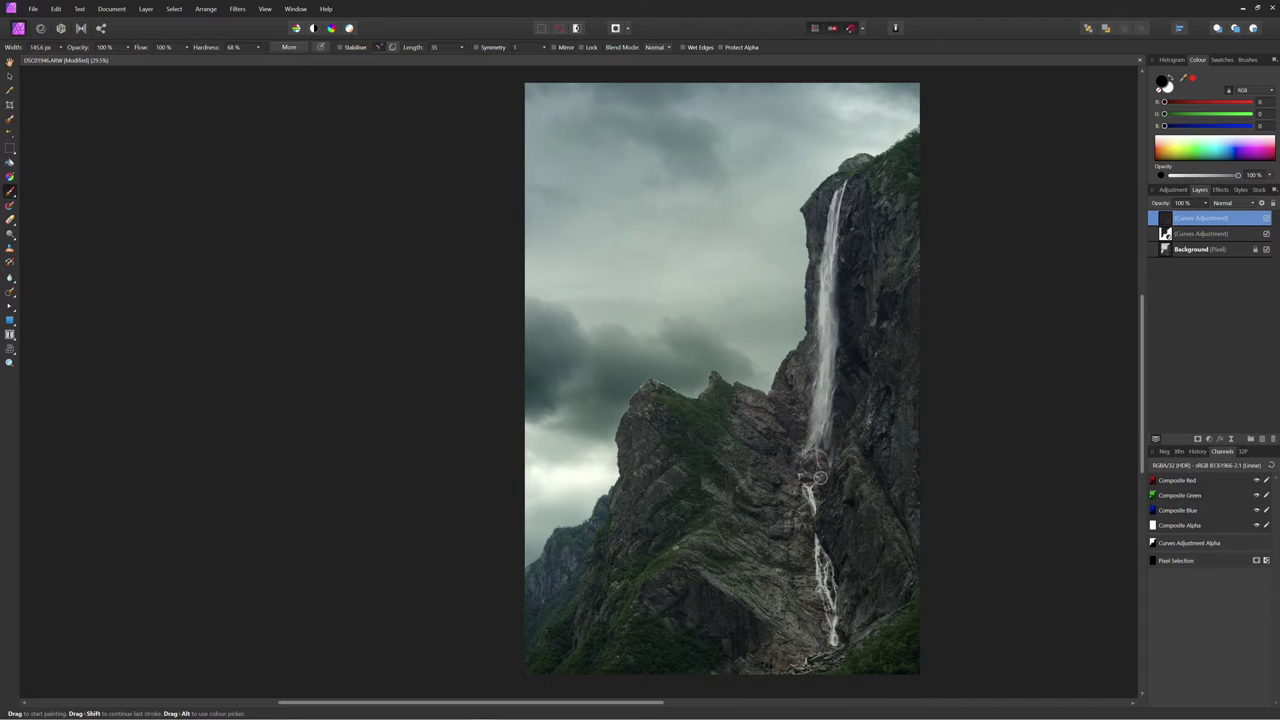
{"action": "scroll", "coordinate": [833, 479], "scroll_direction": "right", "scroll_amount": 3}
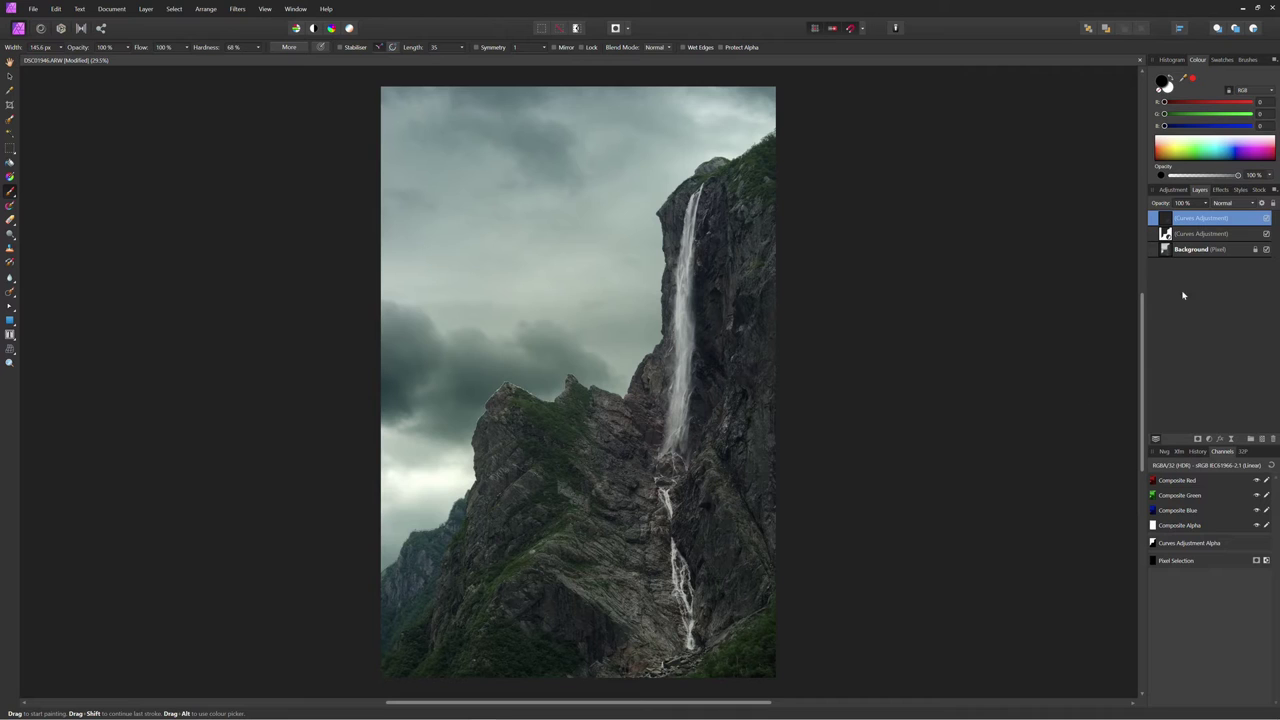
Step: Try a Flood Select of the sky on the top Curves layer, then clear the selection
{"action": "right_click", "coordinate": [1165, 222]}
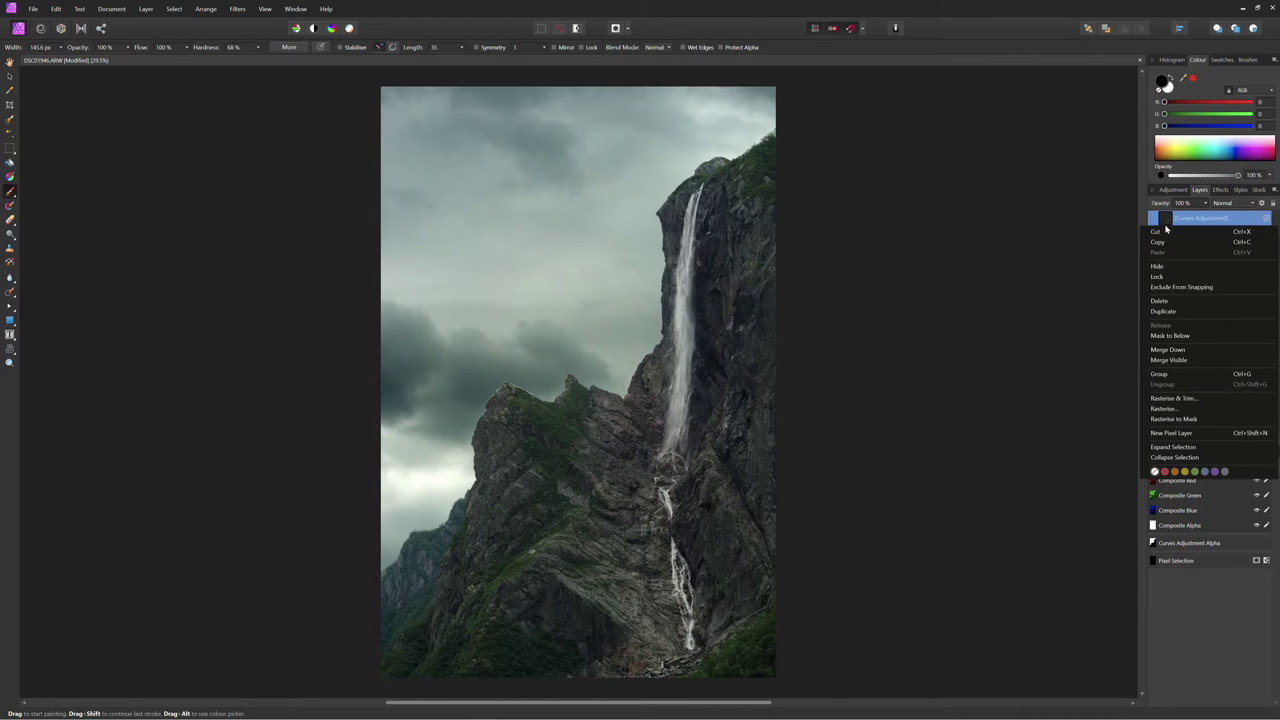
{"action": "left_click", "coordinate": [10, 134]}
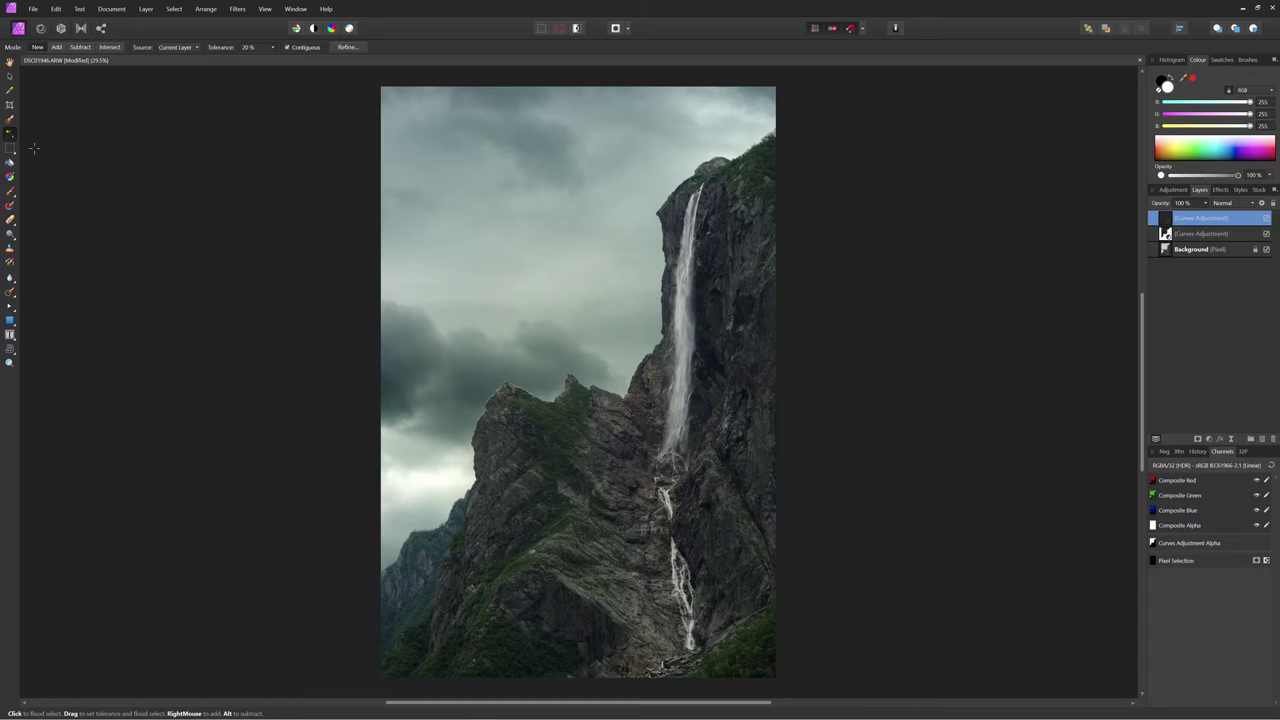
{"action": "left_click", "coordinate": [469, 272]}
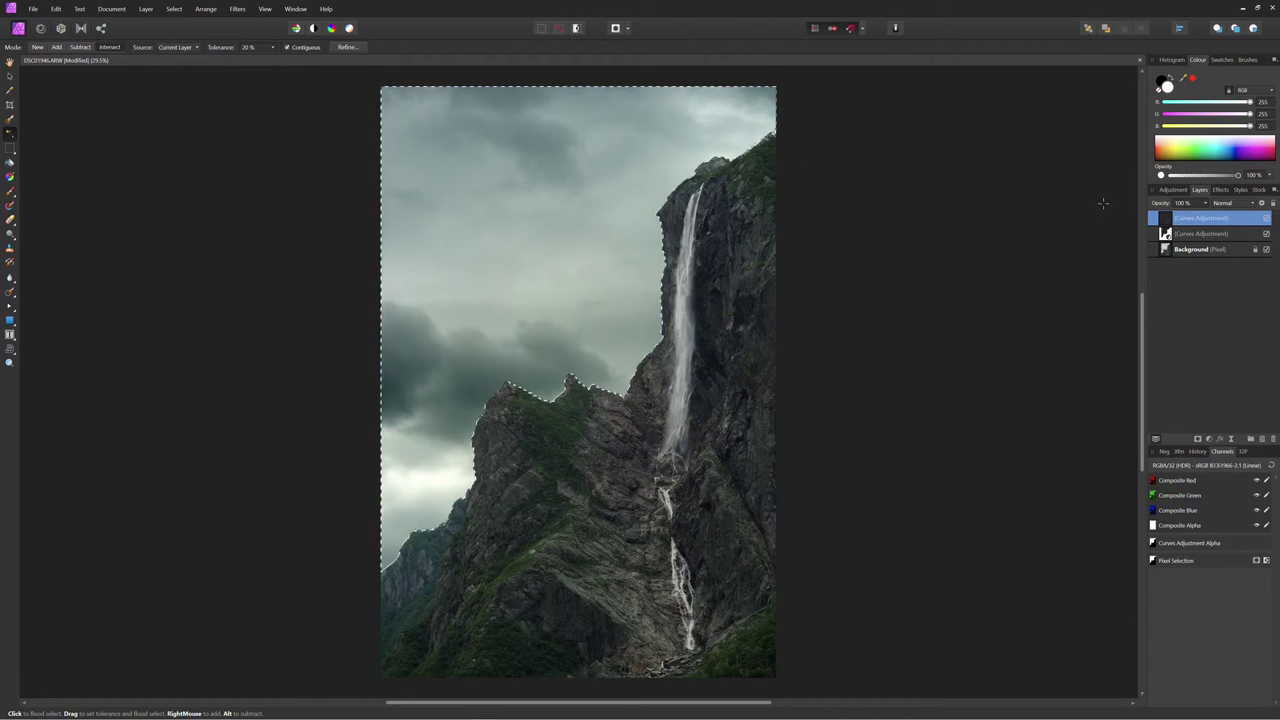
{"action": "left_click", "coordinate": [1200, 233]}
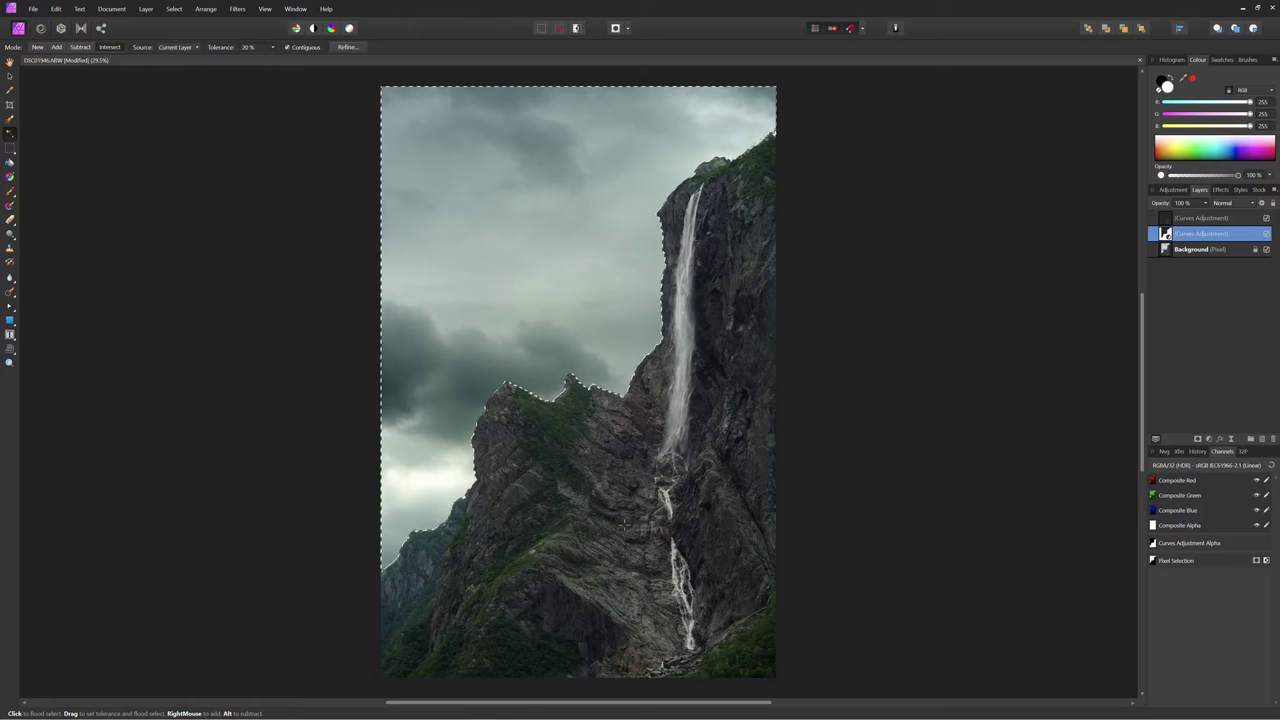
{"action": "key", "text": "ctrl+d"}
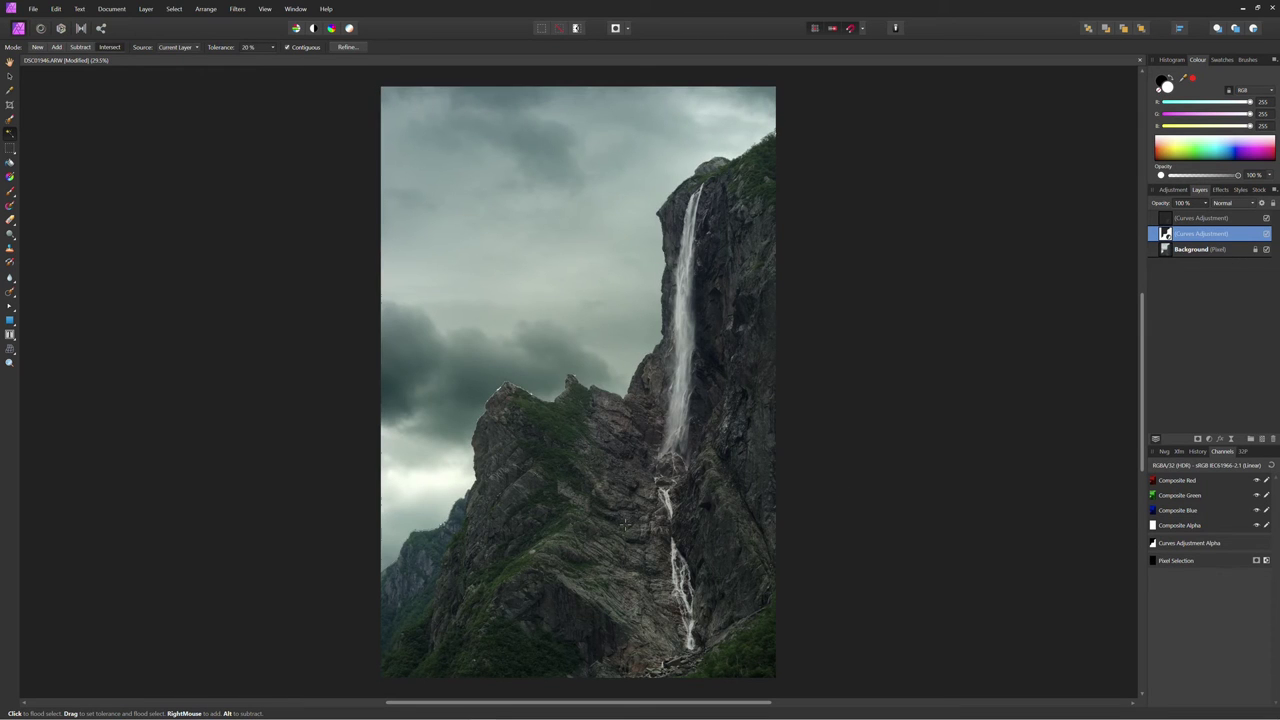
Step: With the whole photo in view, flood-select the mountain below the sky
{"action": "left_click", "coordinate": [499, 400]}
{"action": "scroll", "coordinate": [499, 406], "scroll_direction": "up", "scroll_amount": 8}
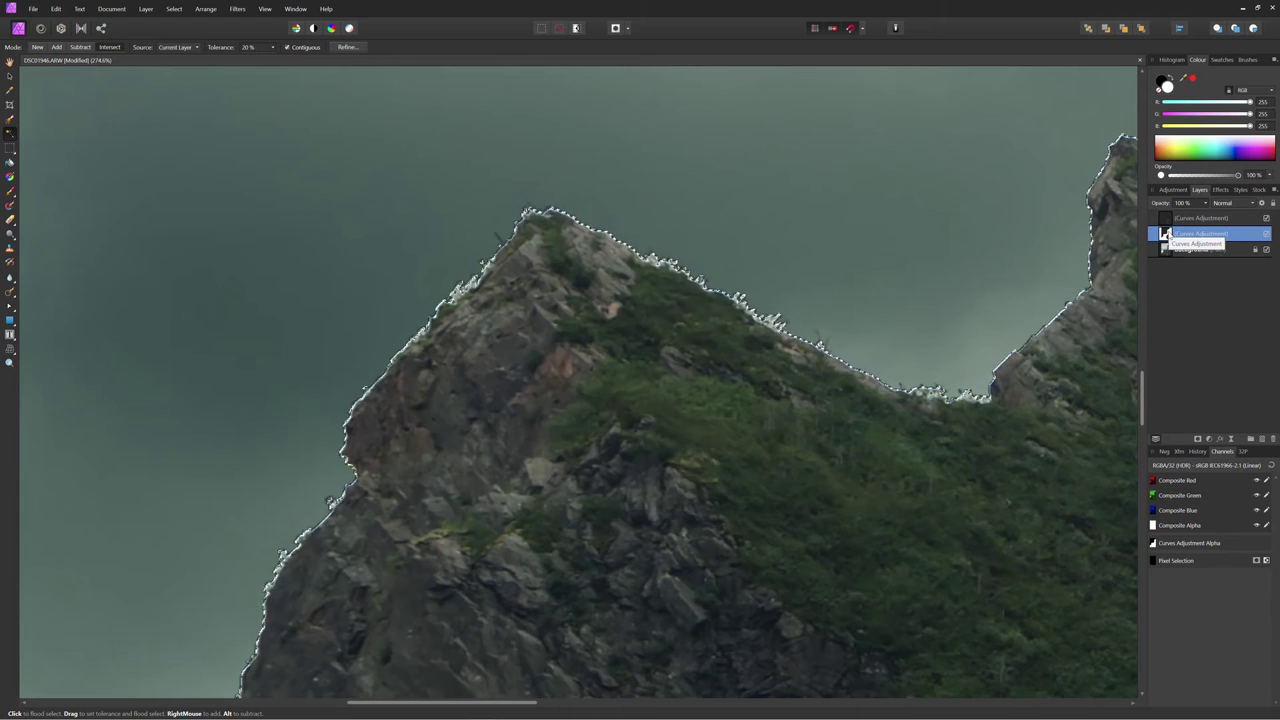
{"action": "left_click", "coordinate": [10, 148]}
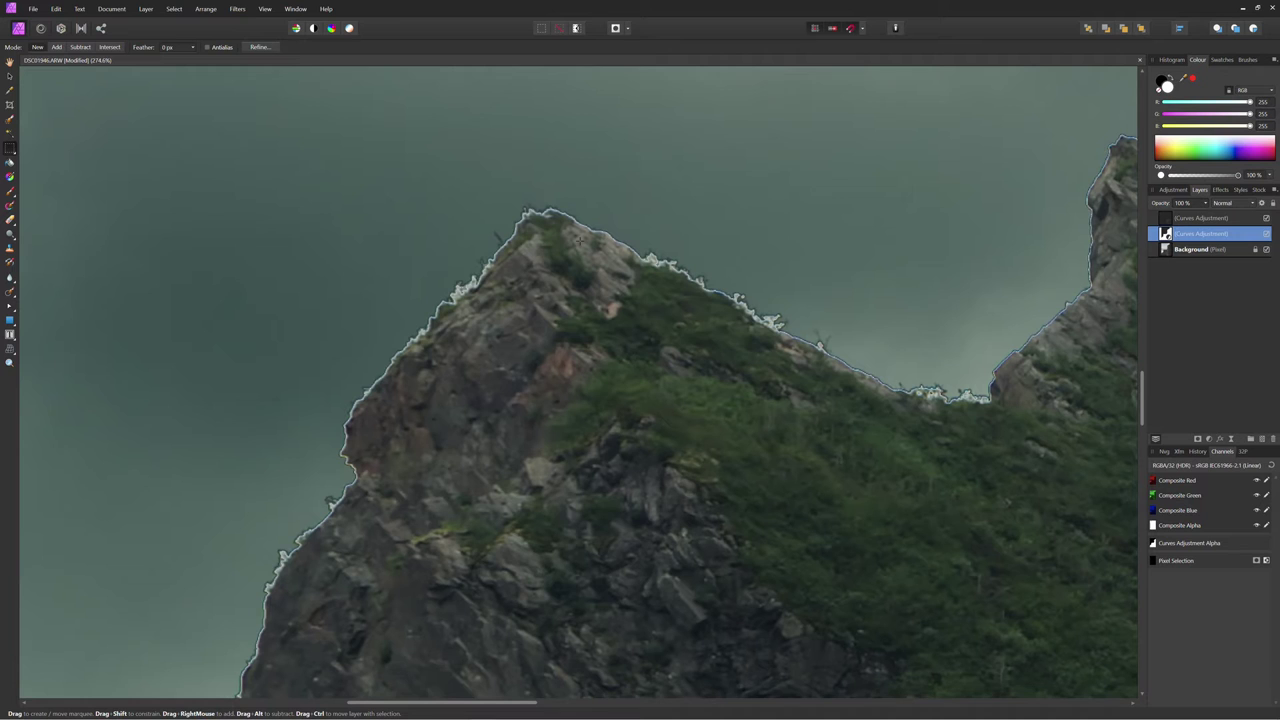
{"action": "key", "text": "ctrl+0"}
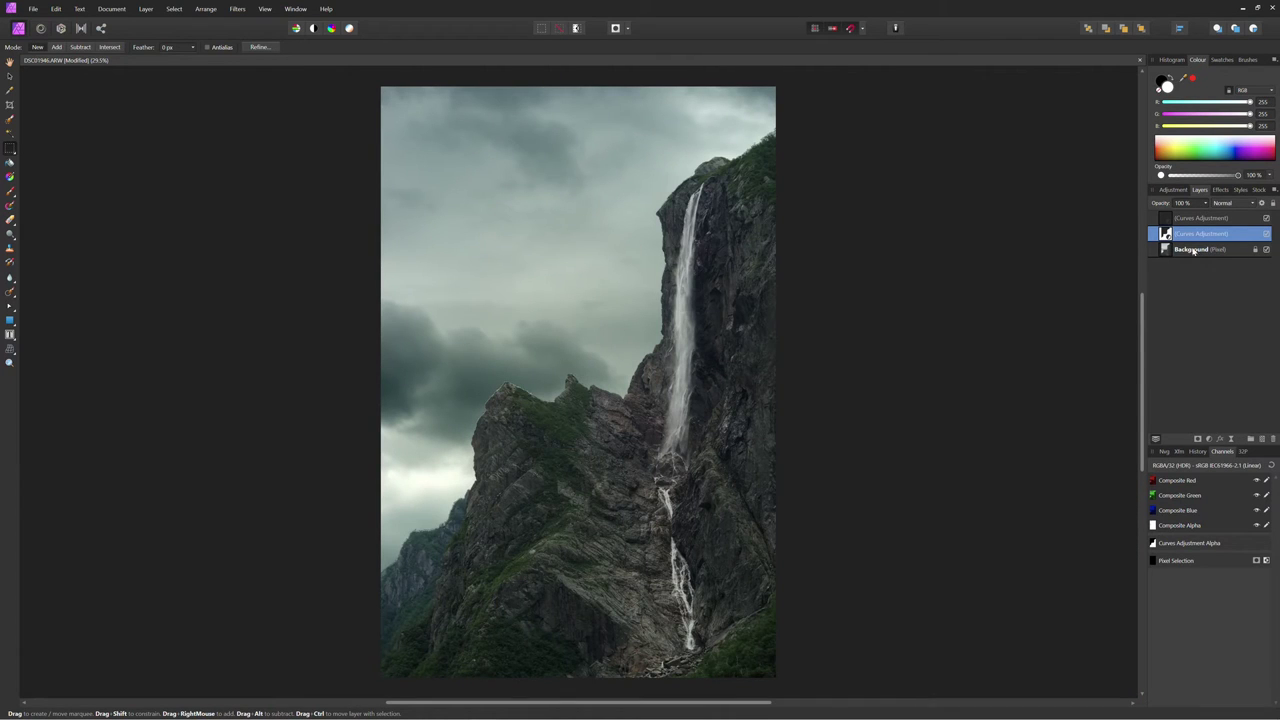
{"action": "left_click", "coordinate": [10, 134]}
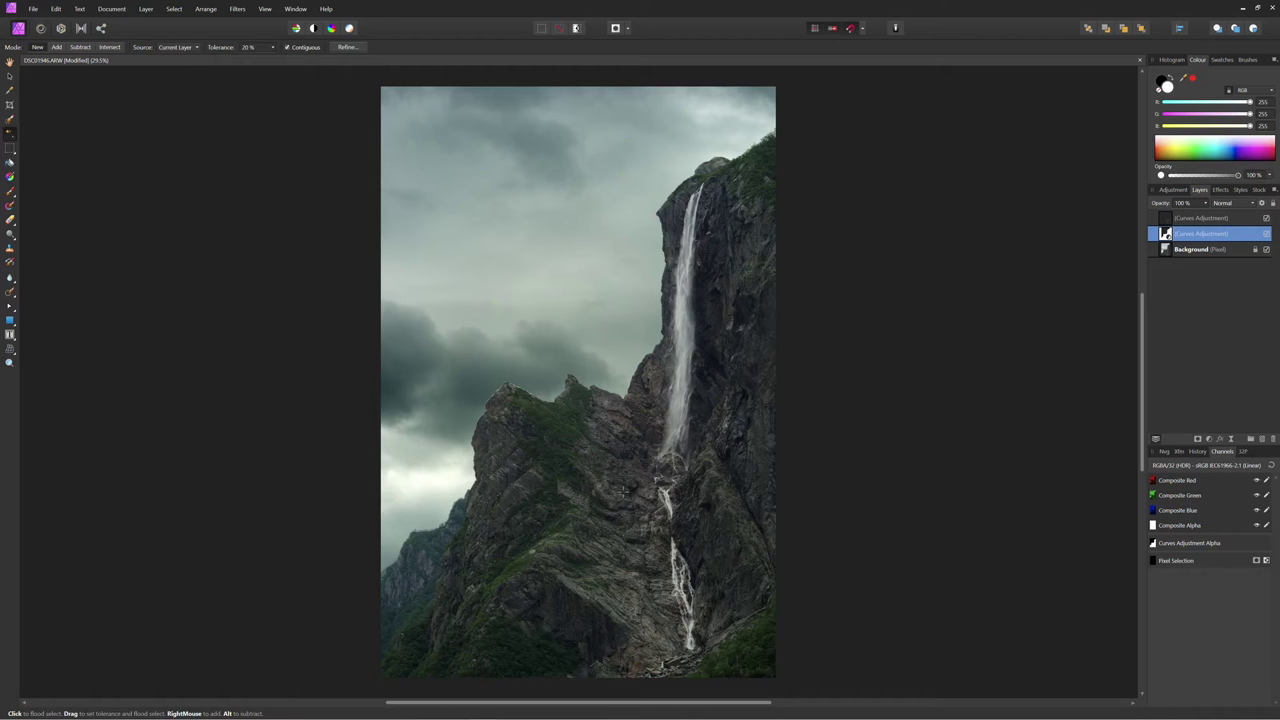
{"action": "left_click", "coordinate": [653, 481]}
{"action": "left_click", "coordinate": [185, 7]}
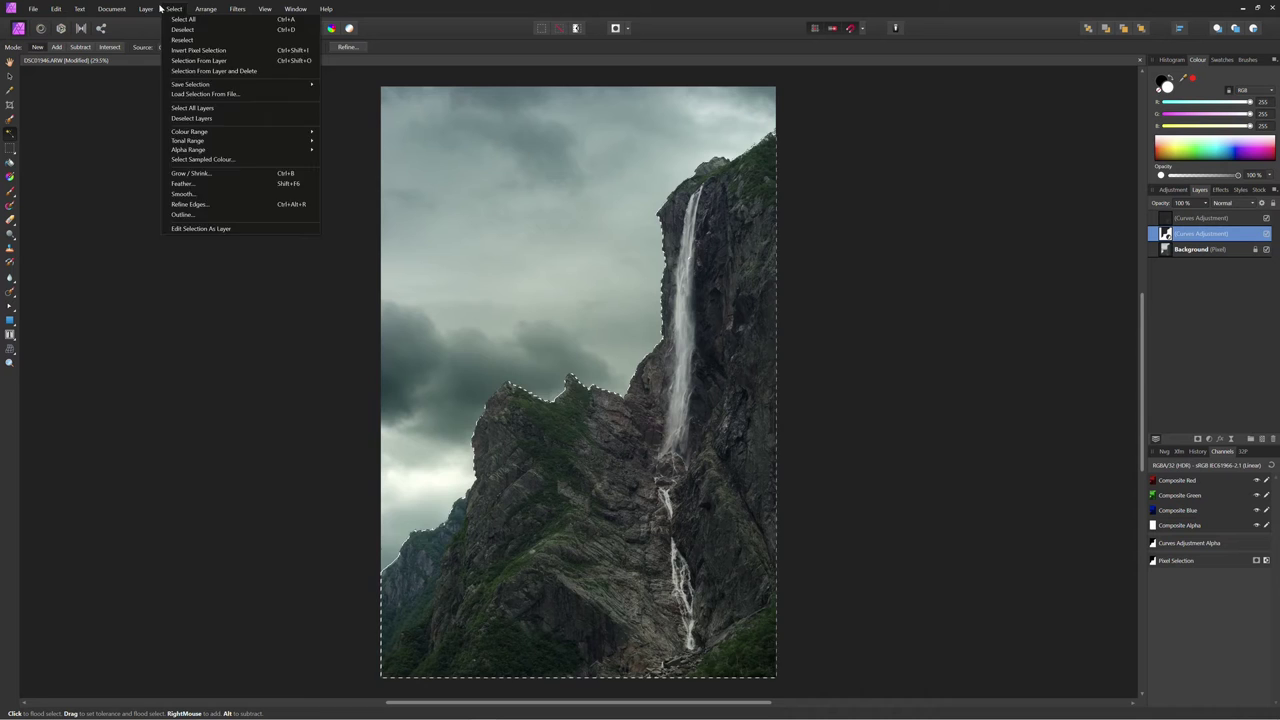
Step: Add an HSL Shift adjustment giving the greens 47% saturation shift and 44.5° hue shift
{"action": "mouse_move", "coordinate": [146, 8]}
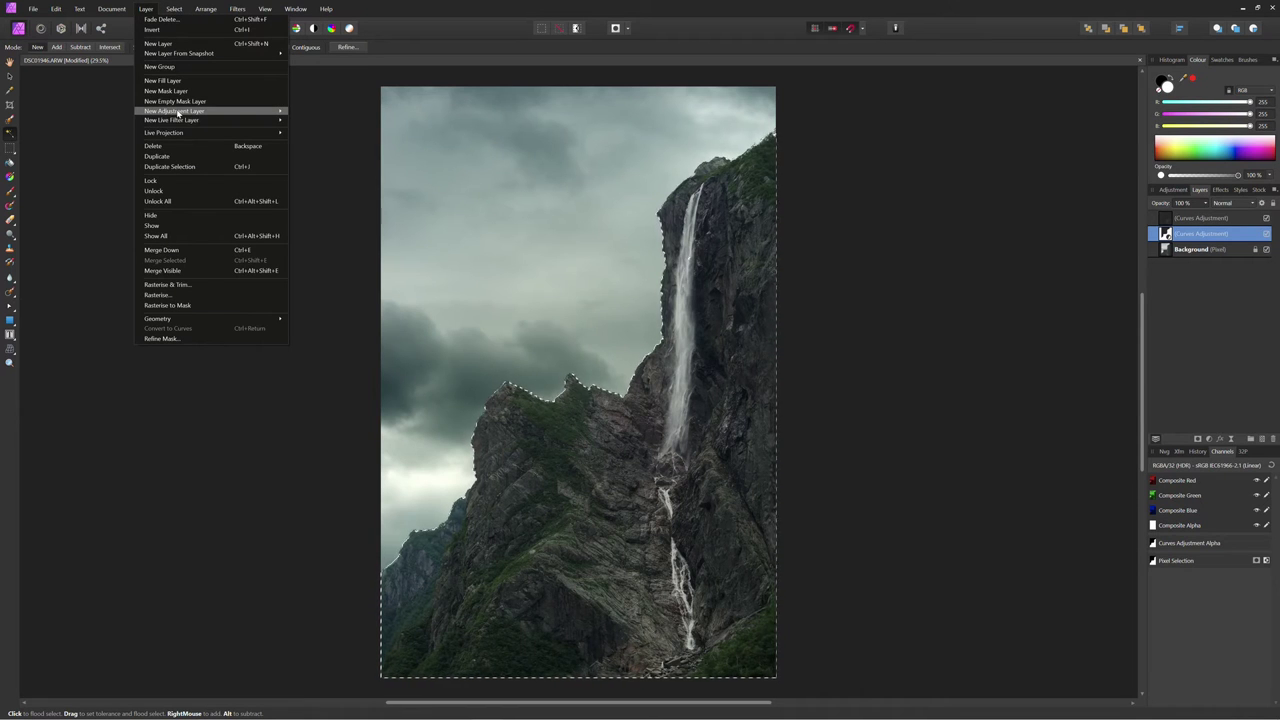
{"action": "mouse_move", "coordinate": [200, 111]}
{"action": "left_click", "coordinate": [331, 231]}
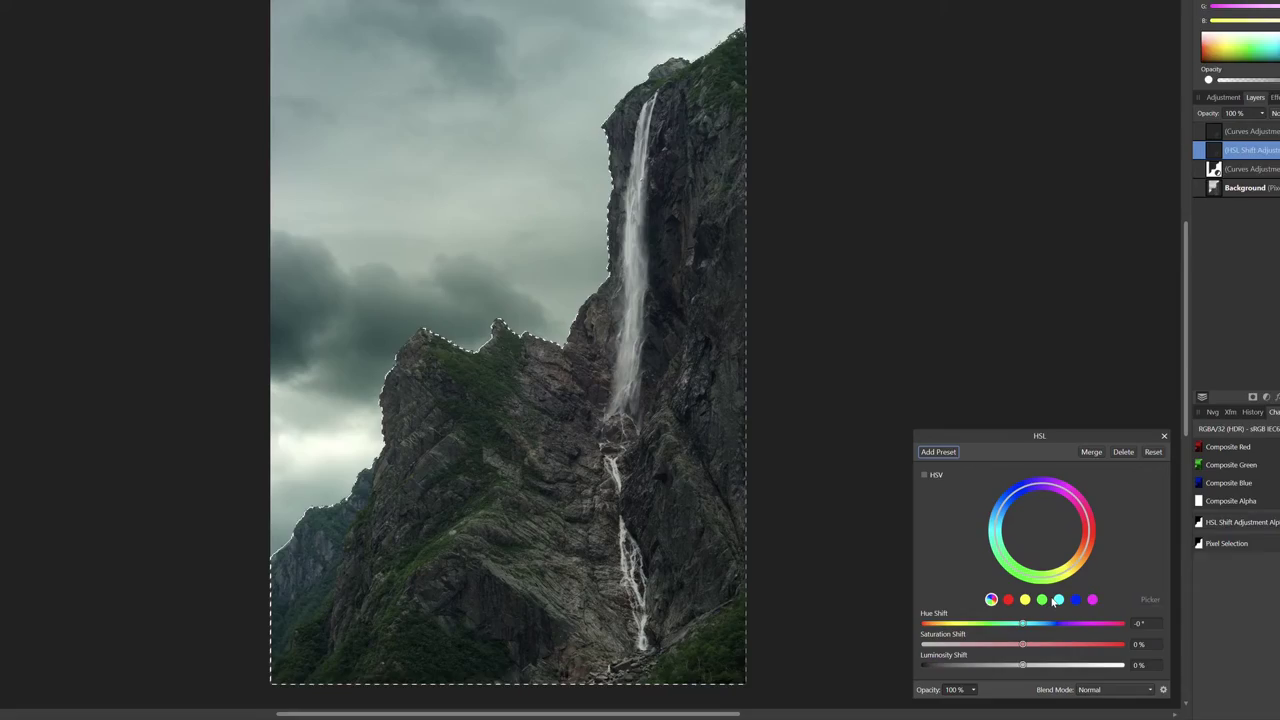
{"action": "left_click", "coordinate": [1041, 599]}
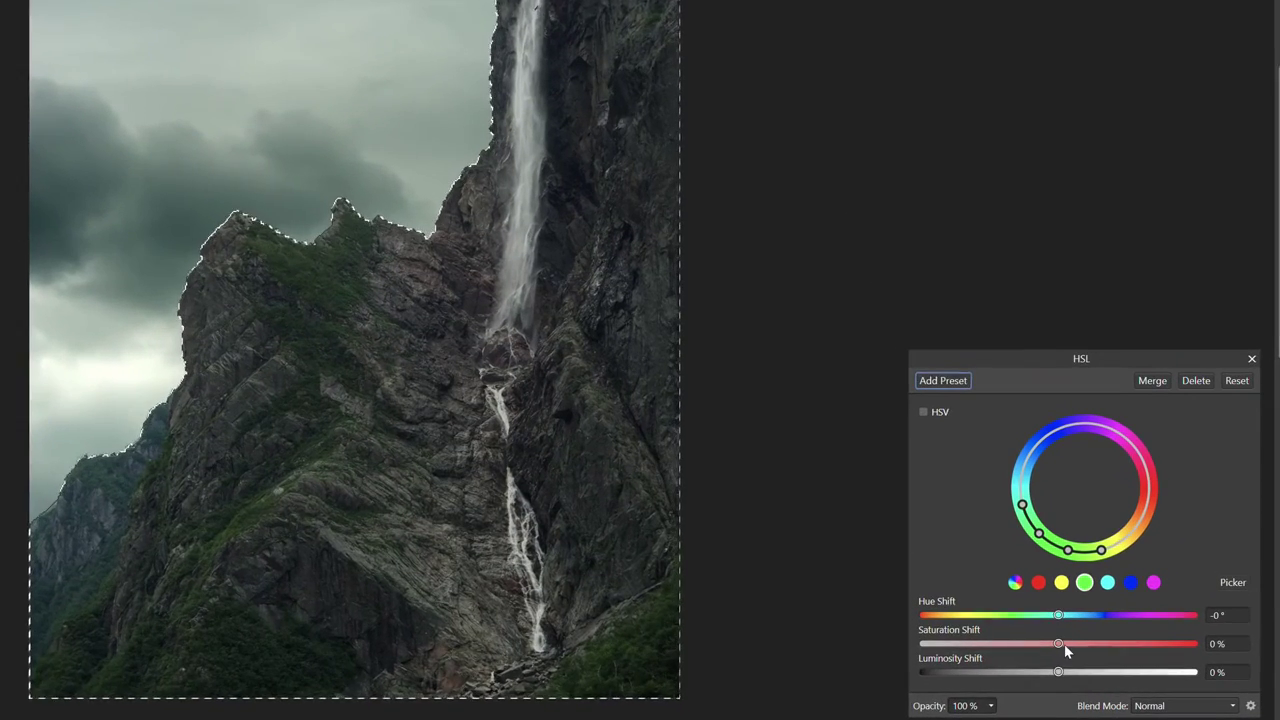
{"action": "left_click_drag", "start_coordinate": [1023, 645], "coordinate": [1128, 643]}
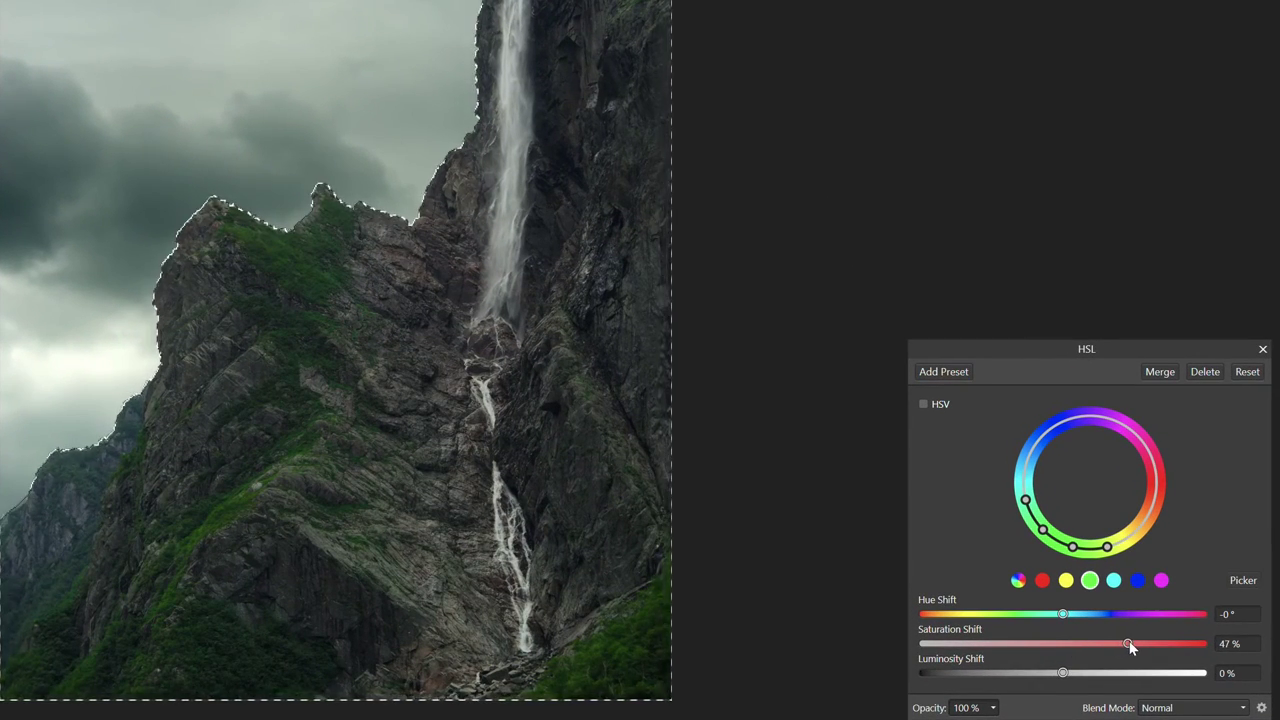
{"action": "left_click_drag", "start_coordinate": [1063, 614], "coordinate": [1078, 614]}
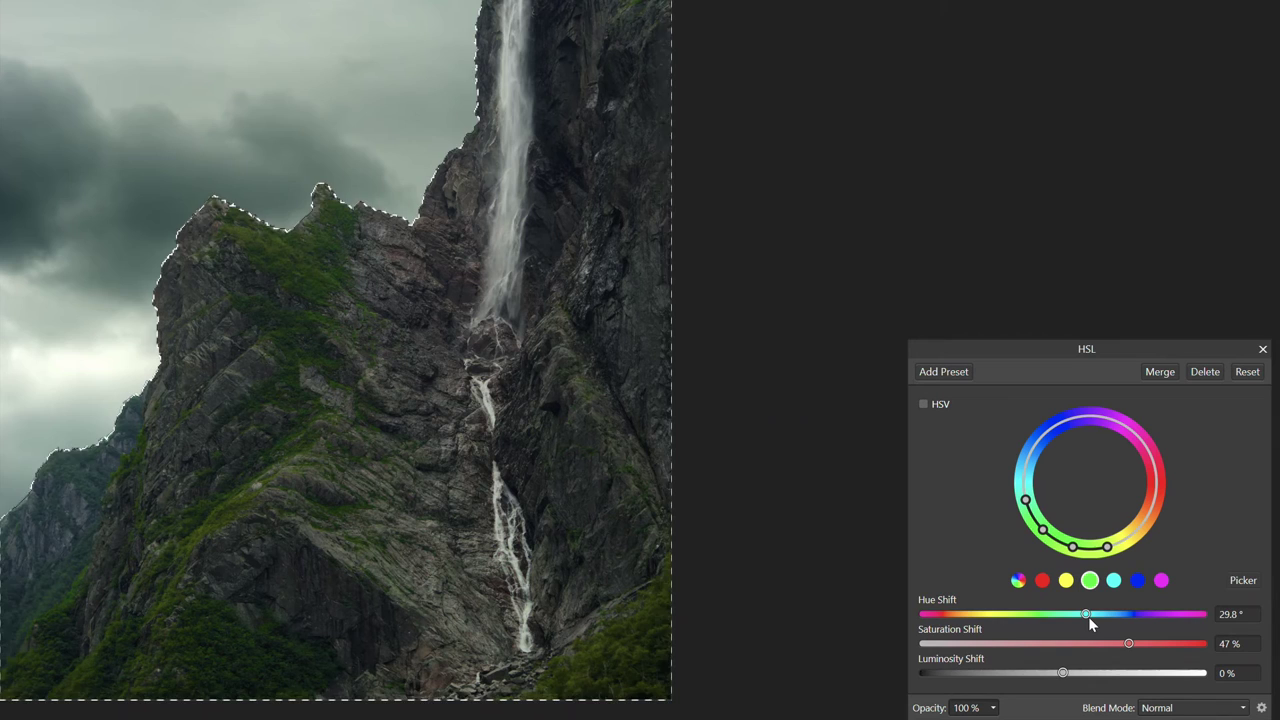
{"action": "left_click_drag", "start_coordinate": [1088, 616], "coordinate": [1097, 618]}
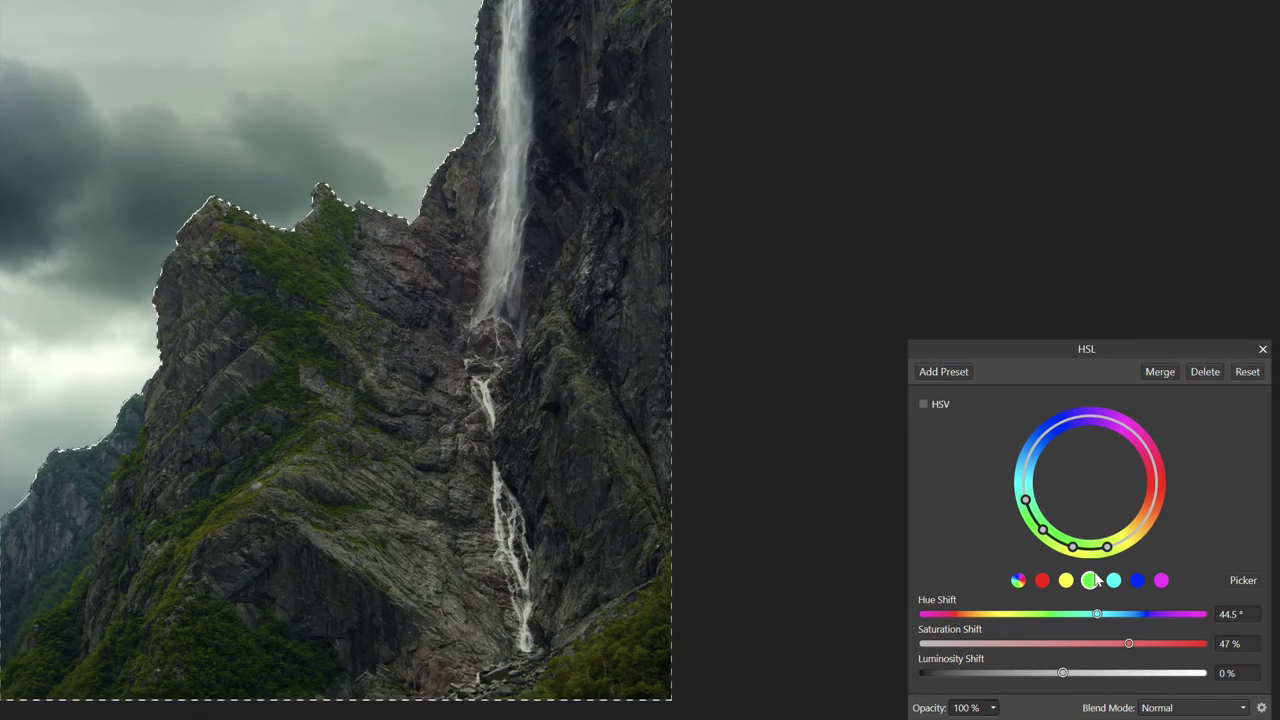
Step: Raise the reds' saturation shift to 52% and close the HSL settings
{"action": "left_click", "coordinate": [1042, 580]}
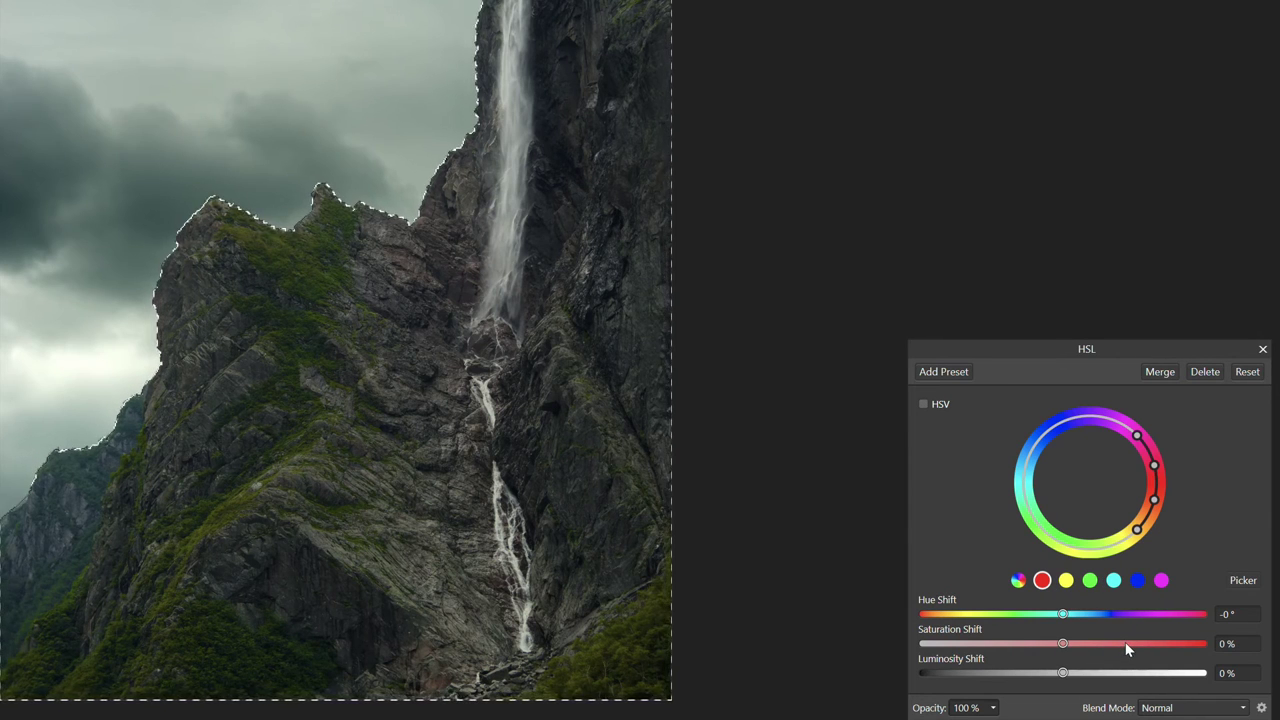
{"action": "left_click_drag", "start_coordinate": [1125, 643], "coordinate": [1137, 642]}
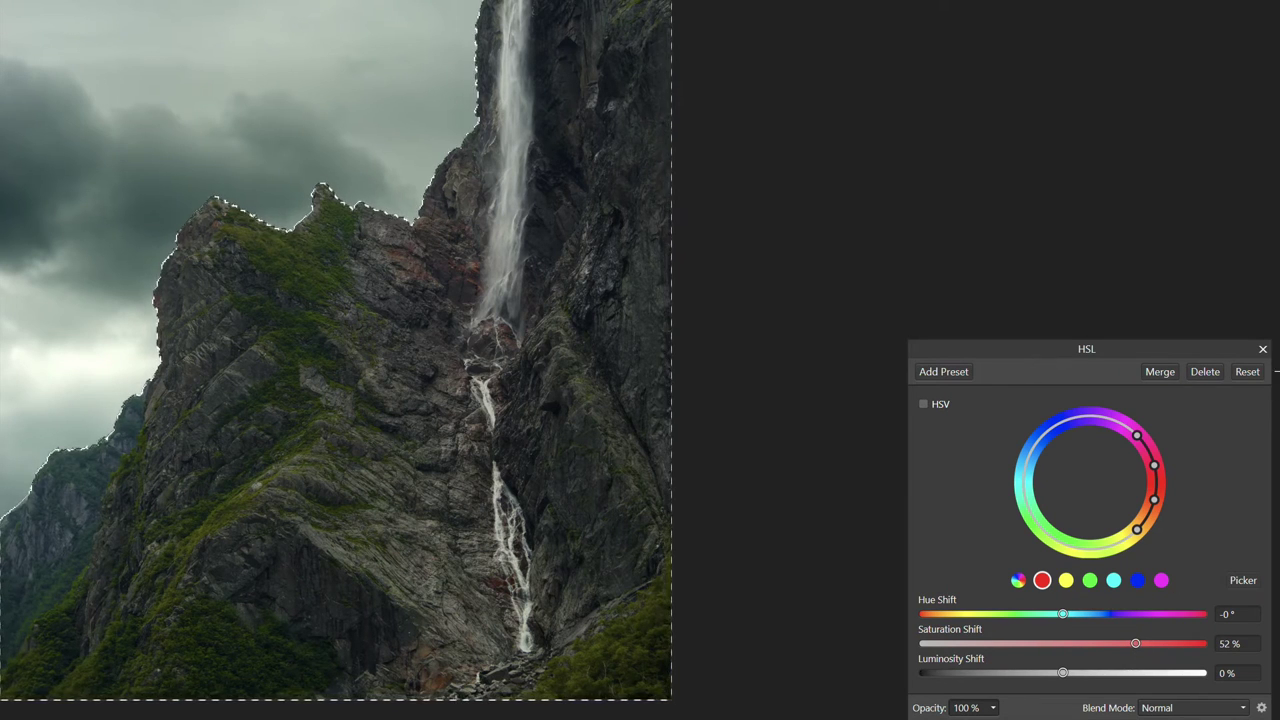
{"action": "left_click", "coordinate": [1262, 349]}
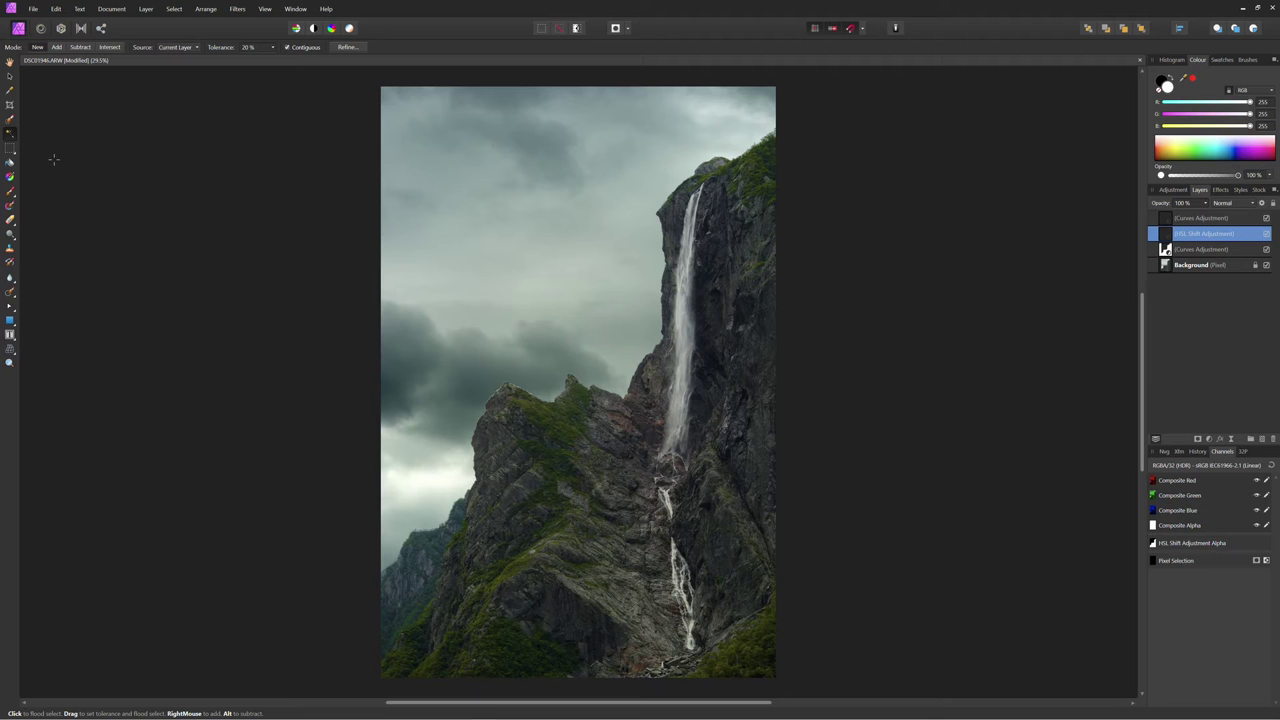
Step: Add a Brightness / Contrast adjustment with 23% brightness and 15% contrast, then close it
{"action": "left_click", "coordinate": [1165, 266]}
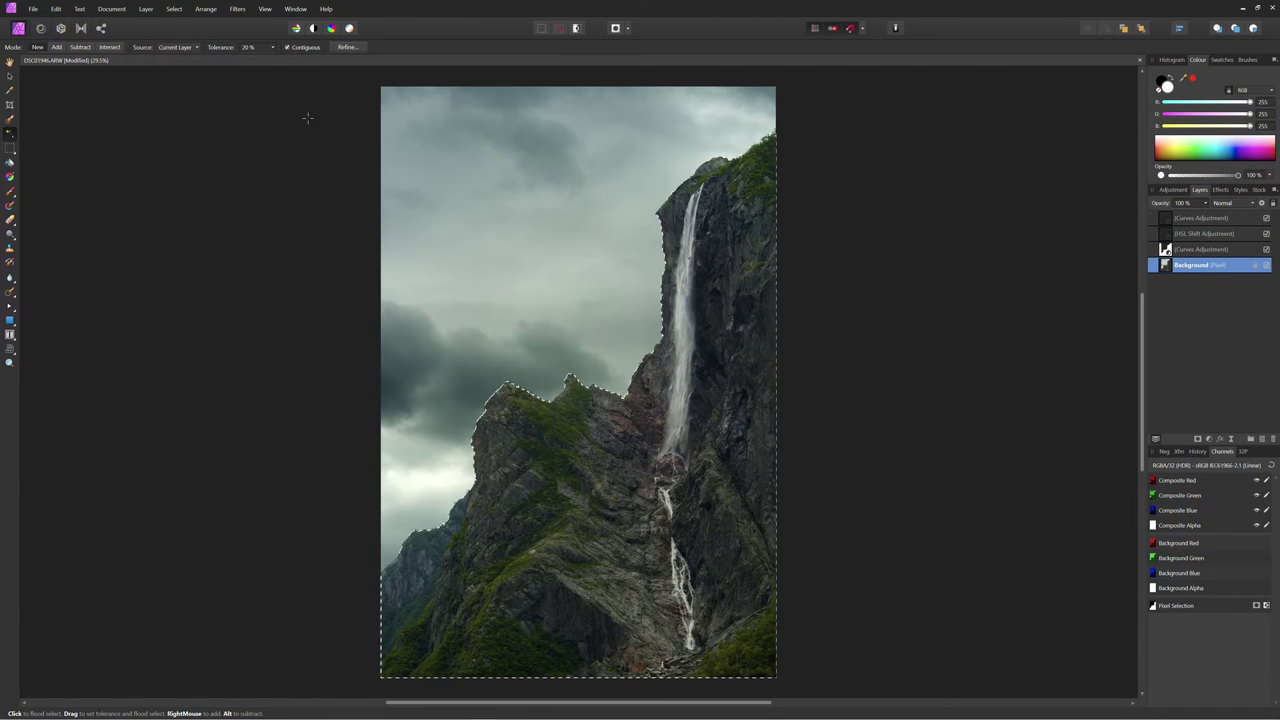
{"action": "left_click", "coordinate": [174, 9]}
{"action": "mouse_move", "coordinate": [146, 9]}
{"action": "mouse_move", "coordinate": [192, 117]}
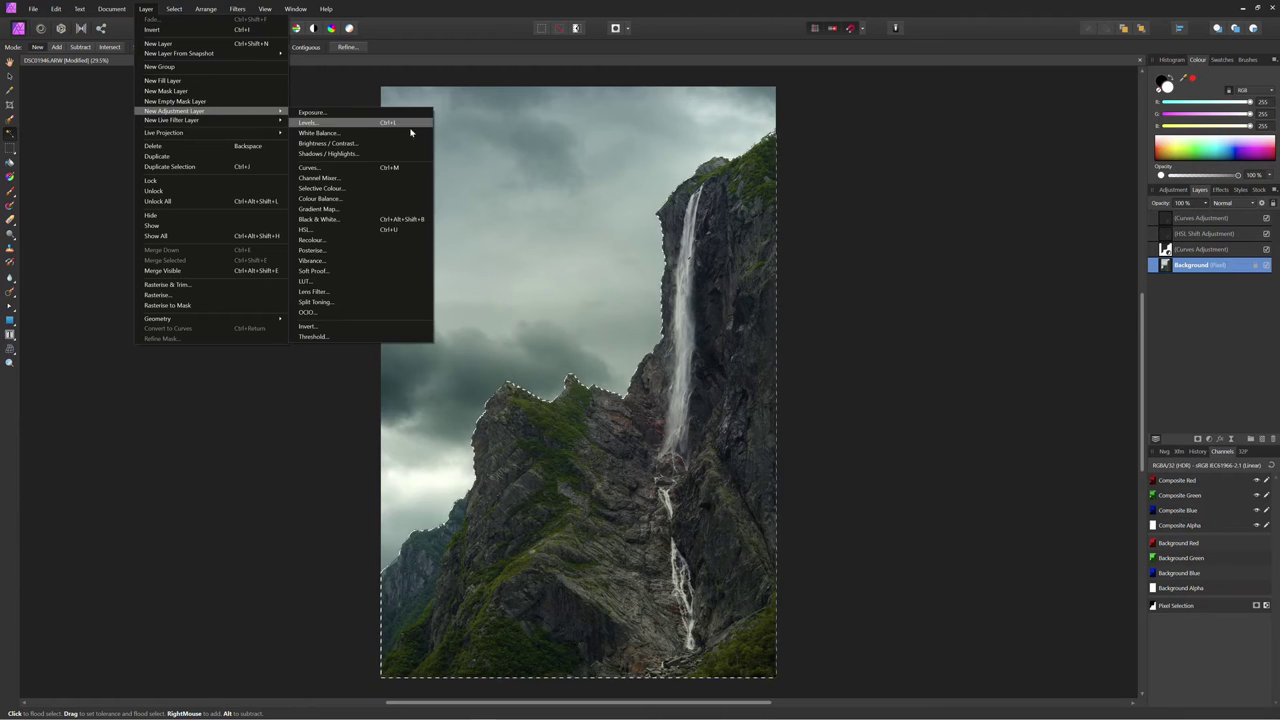
{"action": "left_click", "coordinate": [394, 153]}
{"action": "mouse_move", "coordinate": [1008, 632]}
{"action": "left_mouse_down"}
{"action": "mouse_move", "coordinate": [1020, 630]}
{"action": "mouse_move", "coordinate": [1018, 650]}
{"action": "mouse_move", "coordinate": [1024, 629]}
{"action": "left_mouse_up"}
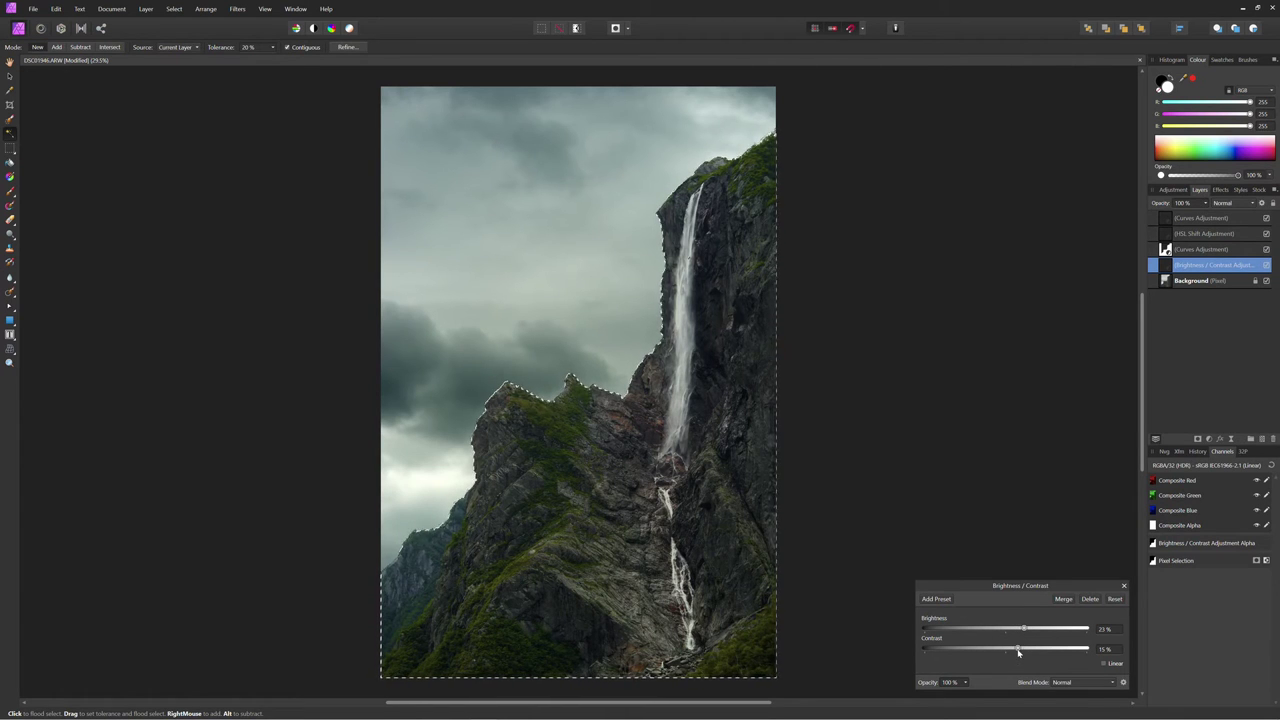
{"action": "left_click", "coordinate": [1122, 586]}
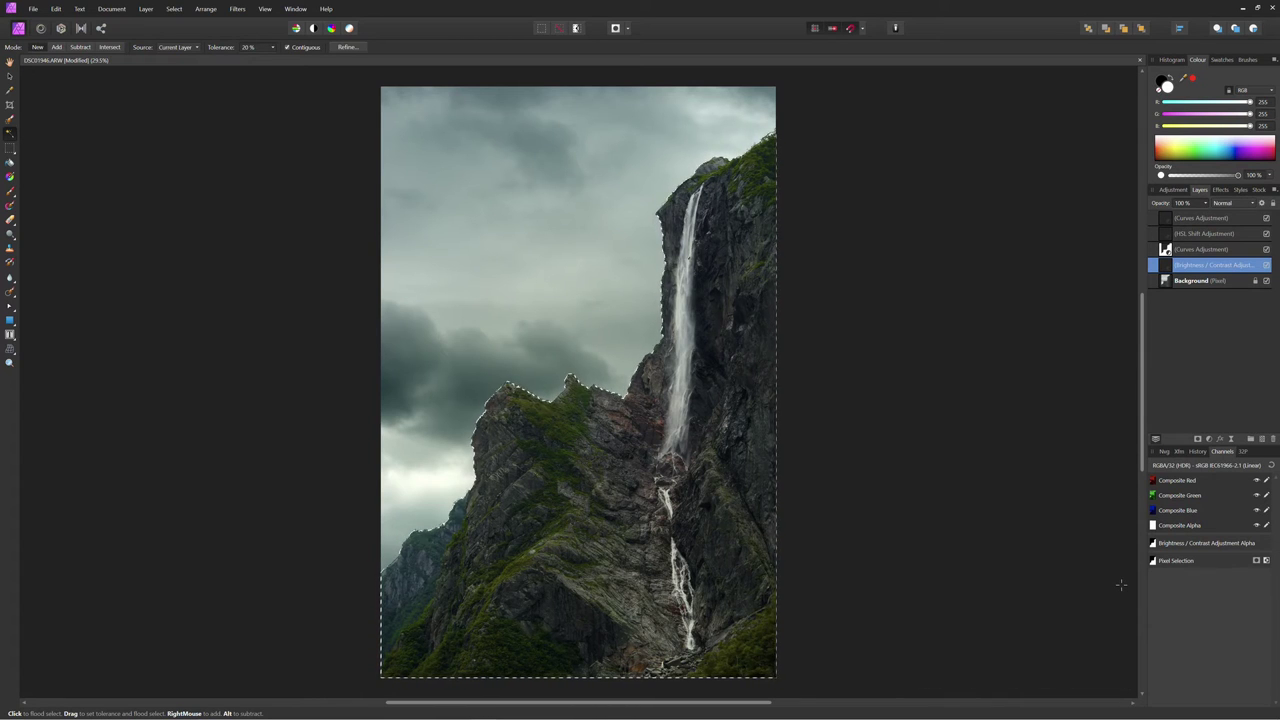
Step: Choose the Paint Brush Tool for painting in black
{"action": "left_click", "coordinate": [10, 192]}
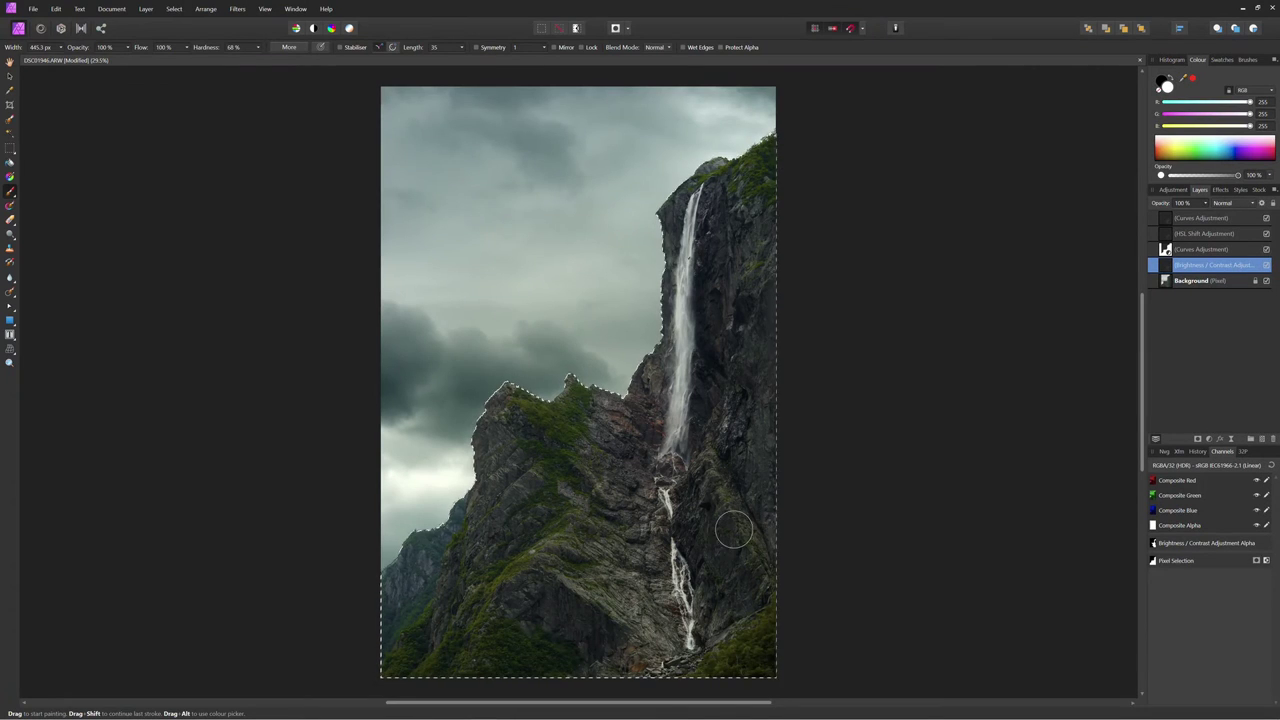
Step: Clear the selection around the mountain with Ctrl+D
{"action": "left_click", "coordinate": [11, 148]}
{"action": "key", "text": "ctrl+d"}
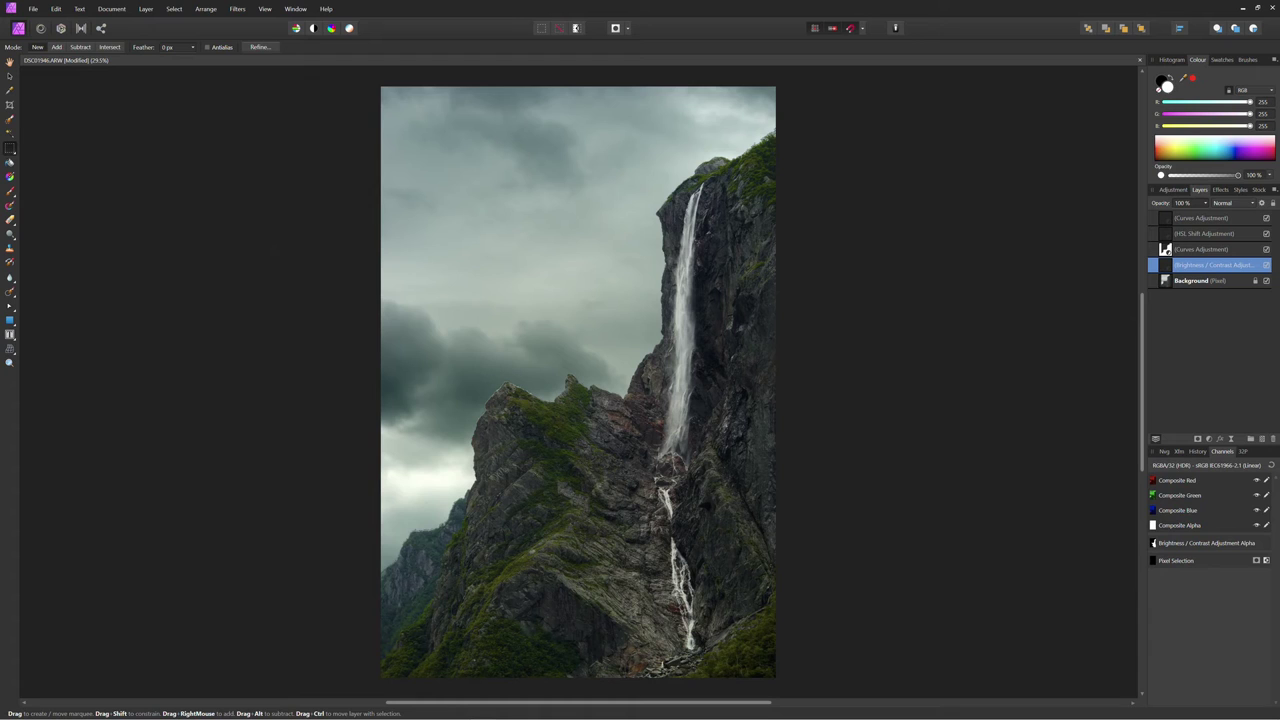
{"action": "left_click", "coordinate": [238, 10]}
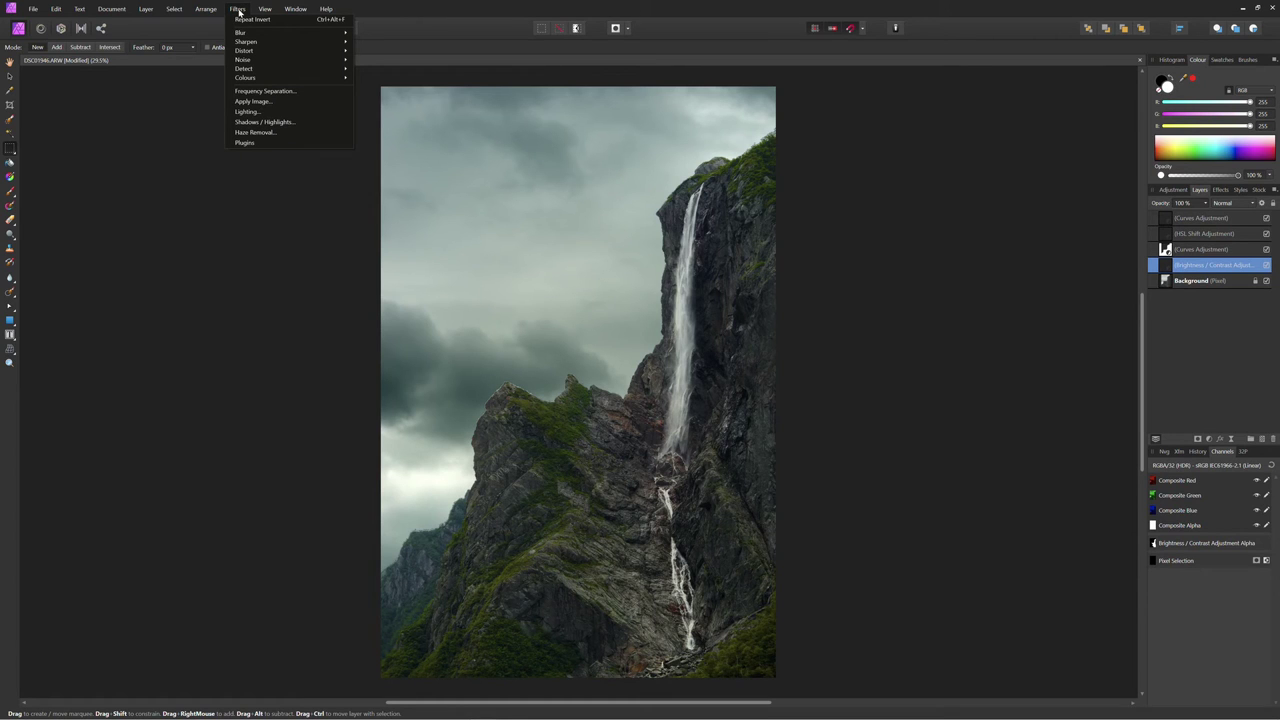
{"action": "left_click", "coordinate": [238, 10]}
Step: Make the Background layer the Lighting filter's target, cancelling the first attempt on the wrong layer
{"action": "left_click", "coordinate": [238, 10]}
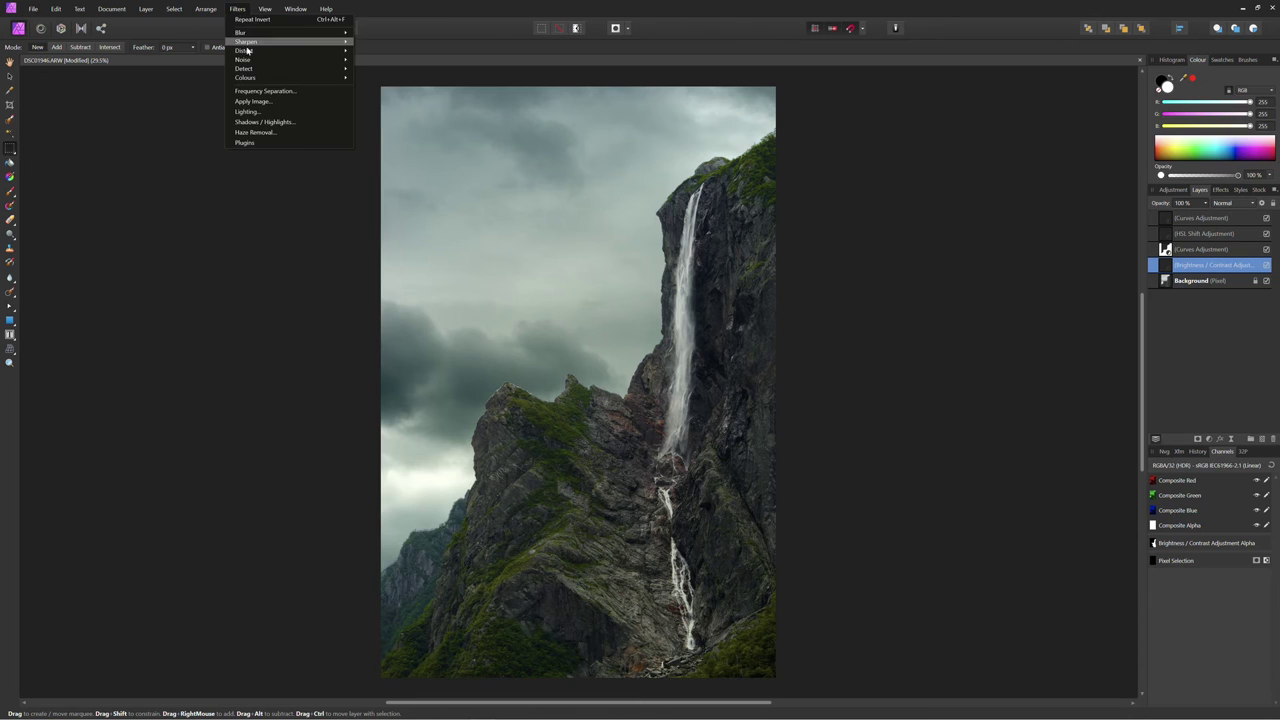
{"action": "left_click", "coordinate": [248, 112]}
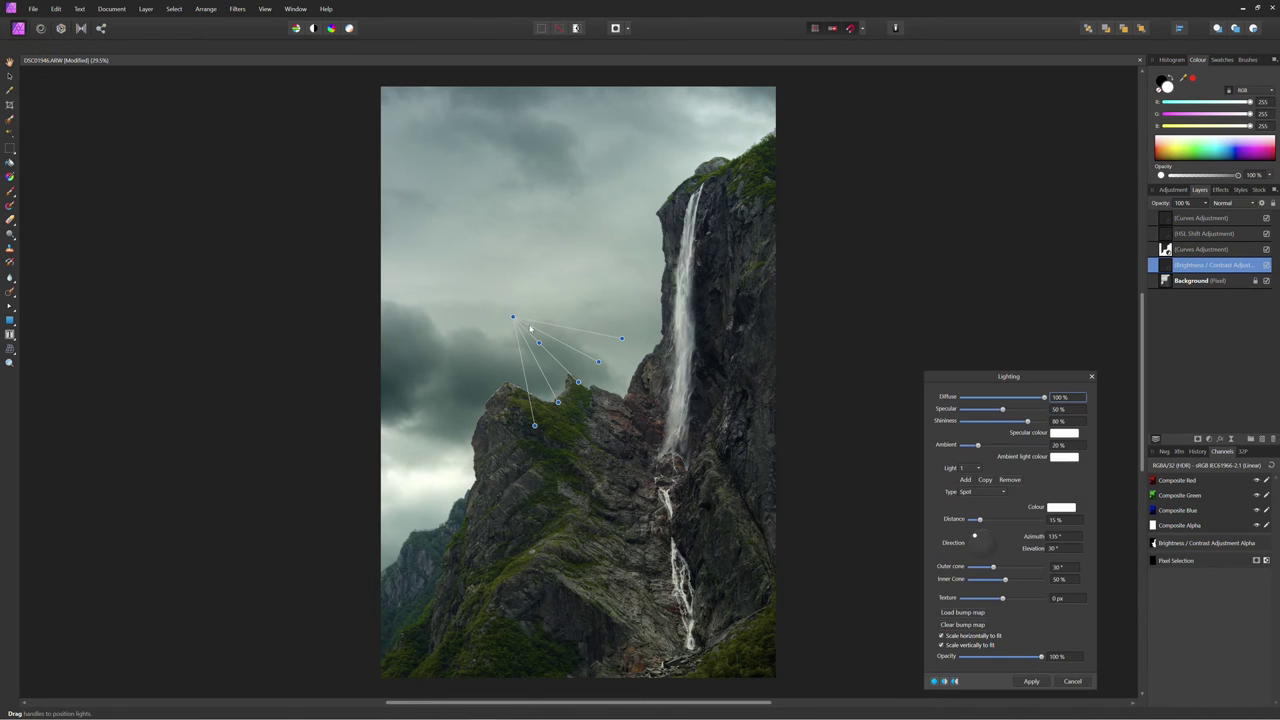
{"action": "left_click", "coordinate": [1160, 284]}
{"action": "left_click", "coordinate": [1072, 681]}
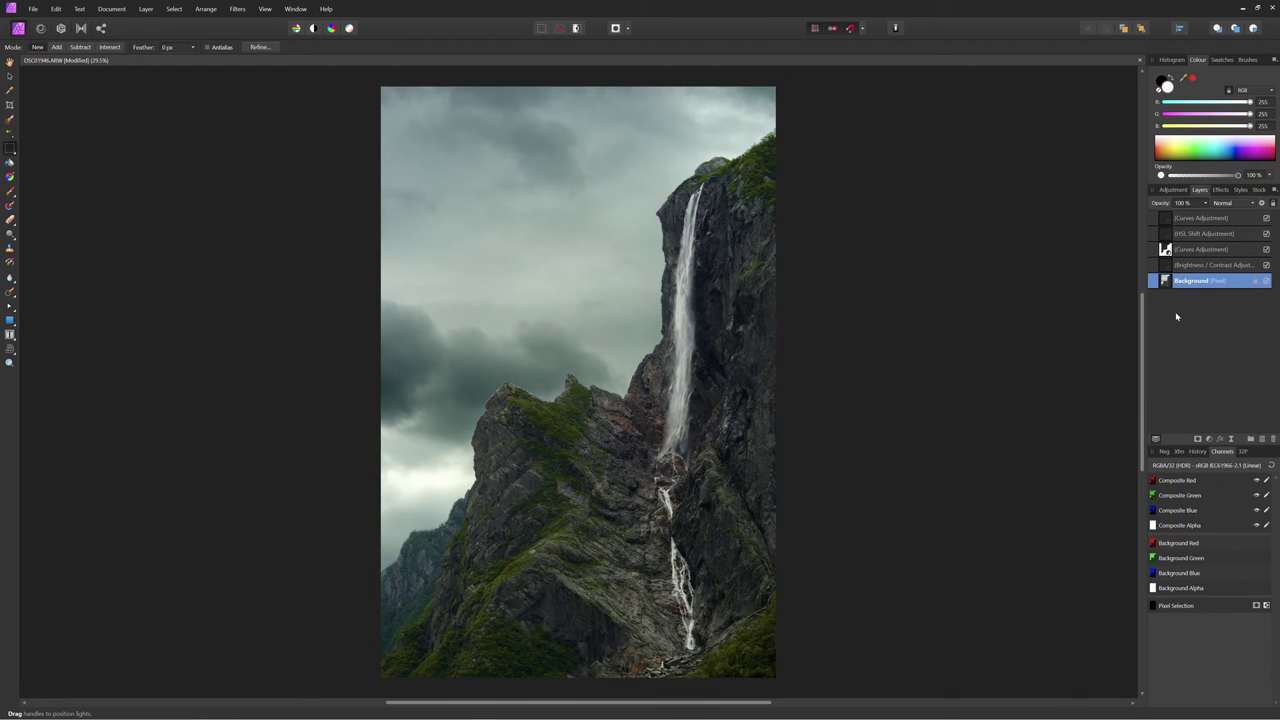
{"action": "left_click", "coordinate": [237, 9]}
{"action": "left_click", "coordinate": [206, 9]}
{"action": "left_click", "coordinate": [170, 9]}
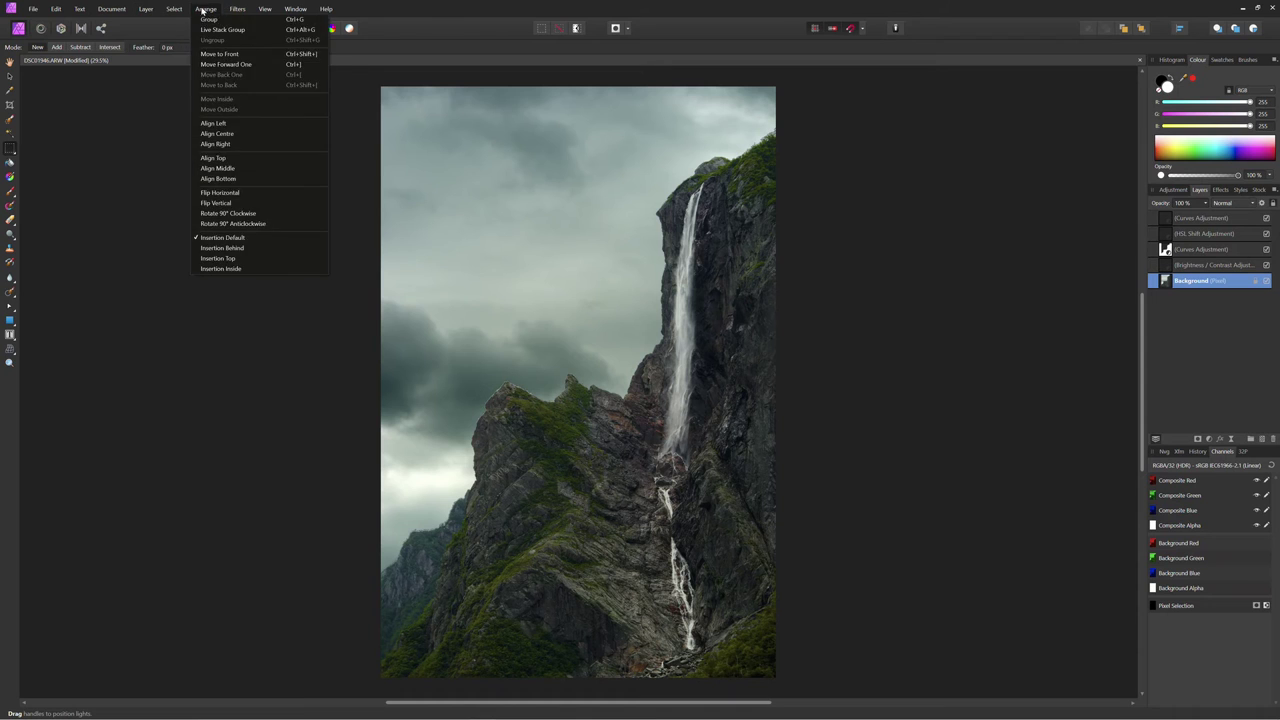
Step: Place the Lighting filter's light source far to the upper left, spread over the whole image
{"action": "mouse_move", "coordinate": [237, 9]}
{"action": "left_click", "coordinate": [274, 112]}
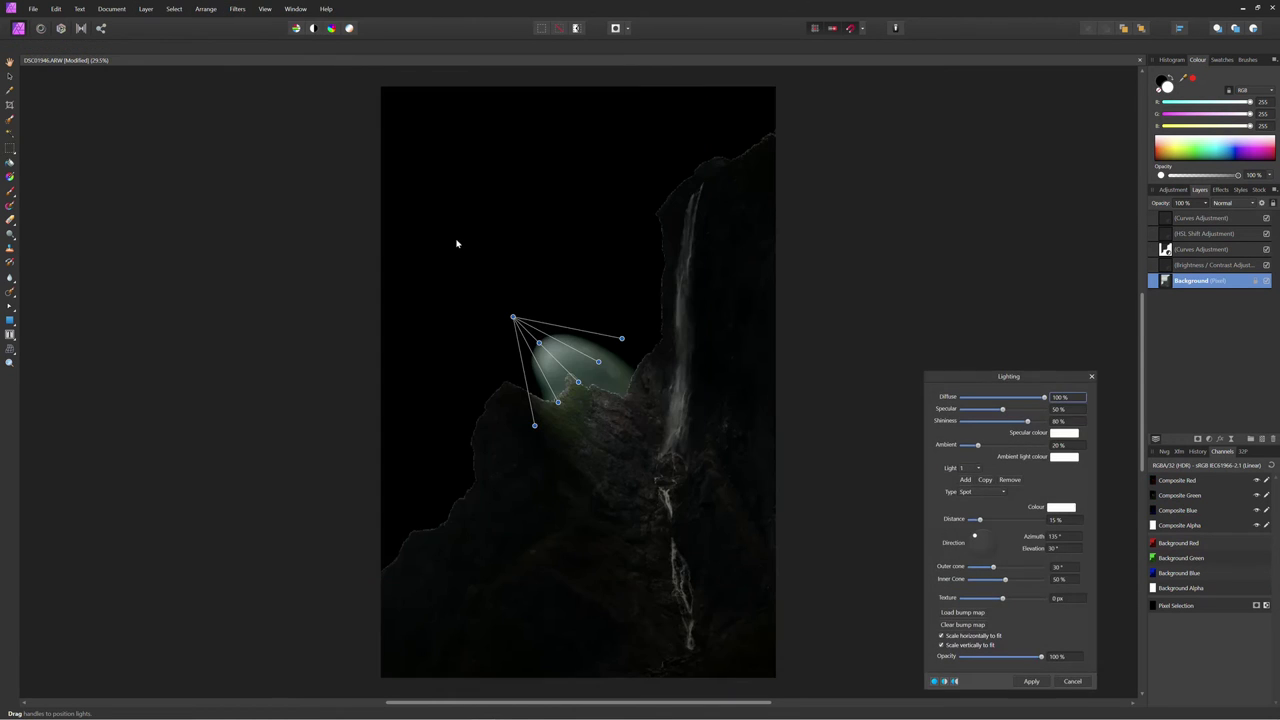
{"action": "scroll", "coordinate": [410, 249], "scroll_direction": "down", "scroll_amount": 2}
{"action": "left_click_drag", "start_coordinate": [465, 292], "coordinate": [250, 95]}
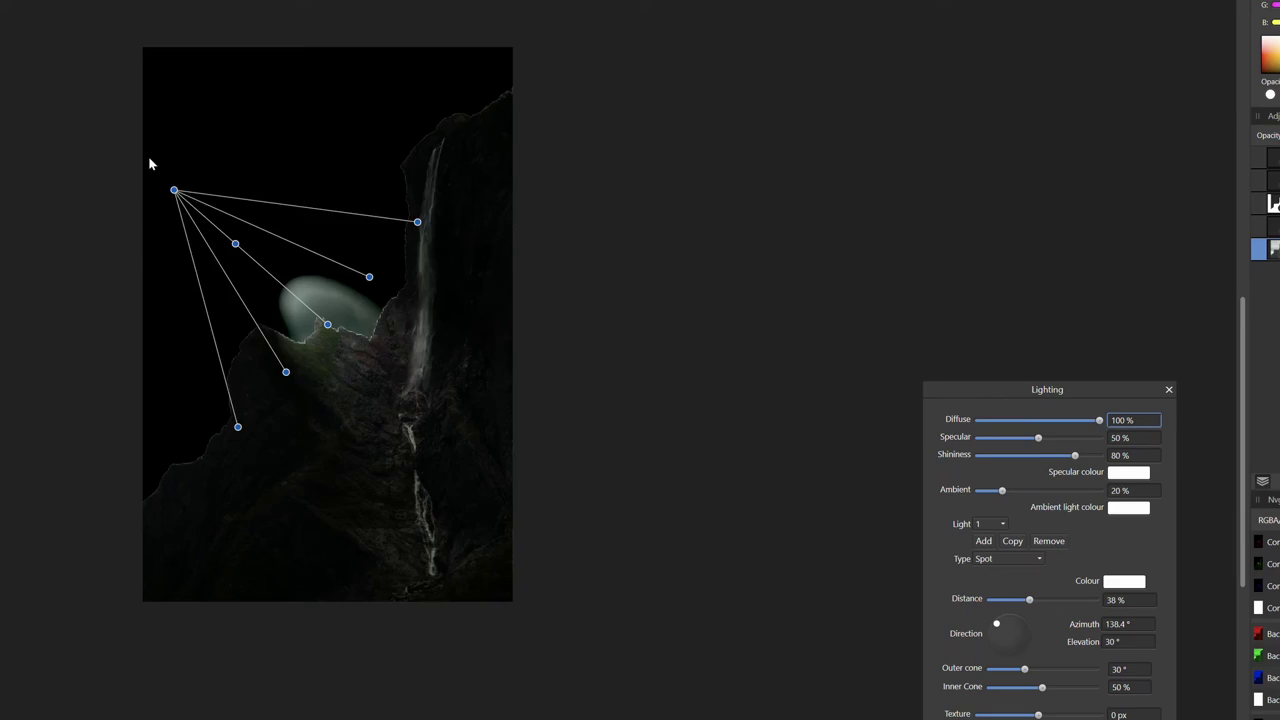
{"action": "mouse_move", "coordinate": [332, 331]}
{"action": "left_mouse_down"}
{"action": "mouse_move", "coordinate": [331, 316]}
{"action": "mouse_move", "coordinate": [352, 322]}
{"action": "left_mouse_up"}
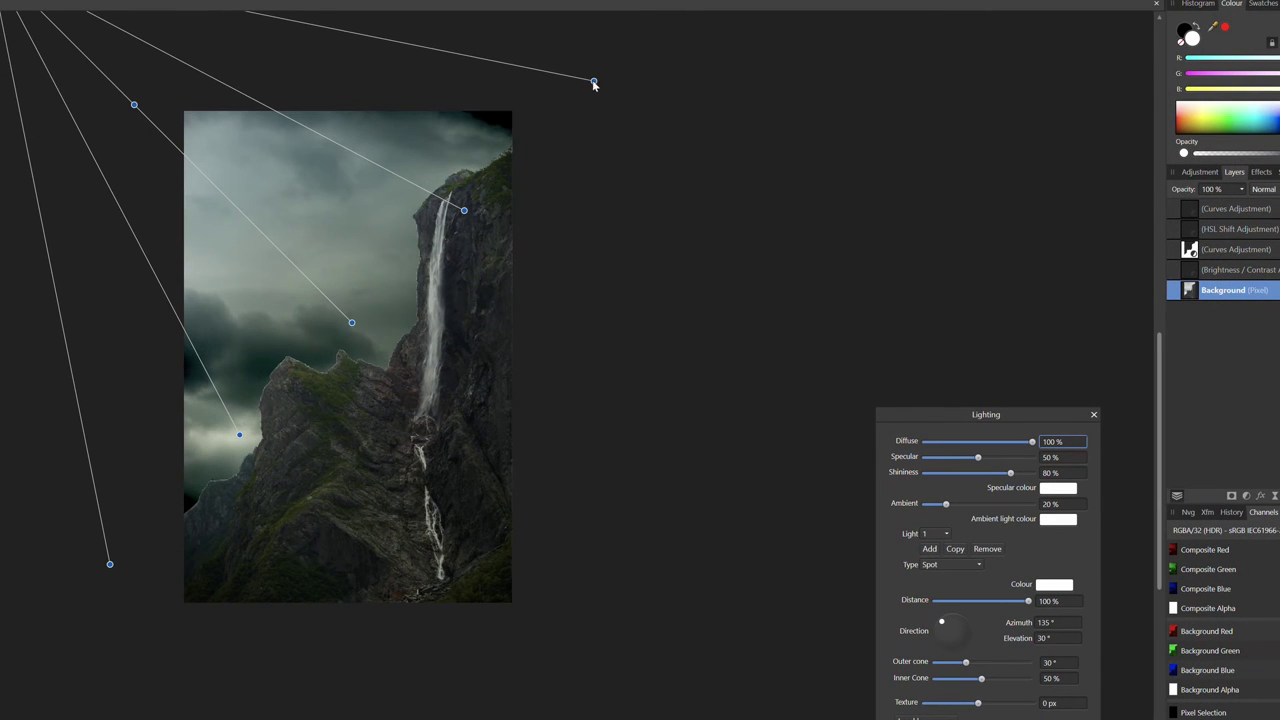
Step: Widen the spot light to about 37° outer and 62% inner cone, then apply it
{"action": "left_click_drag", "start_coordinate": [594, 83], "coordinate": [636, 43]}
{"action": "left_click_drag", "start_coordinate": [133, 106], "coordinate": [171, 144]}
{"action": "left_click_drag", "start_coordinate": [637, 46], "coordinate": [661, 22]}
{"action": "left_click_drag", "start_coordinate": [491, 189], "coordinate": [514, 172]}
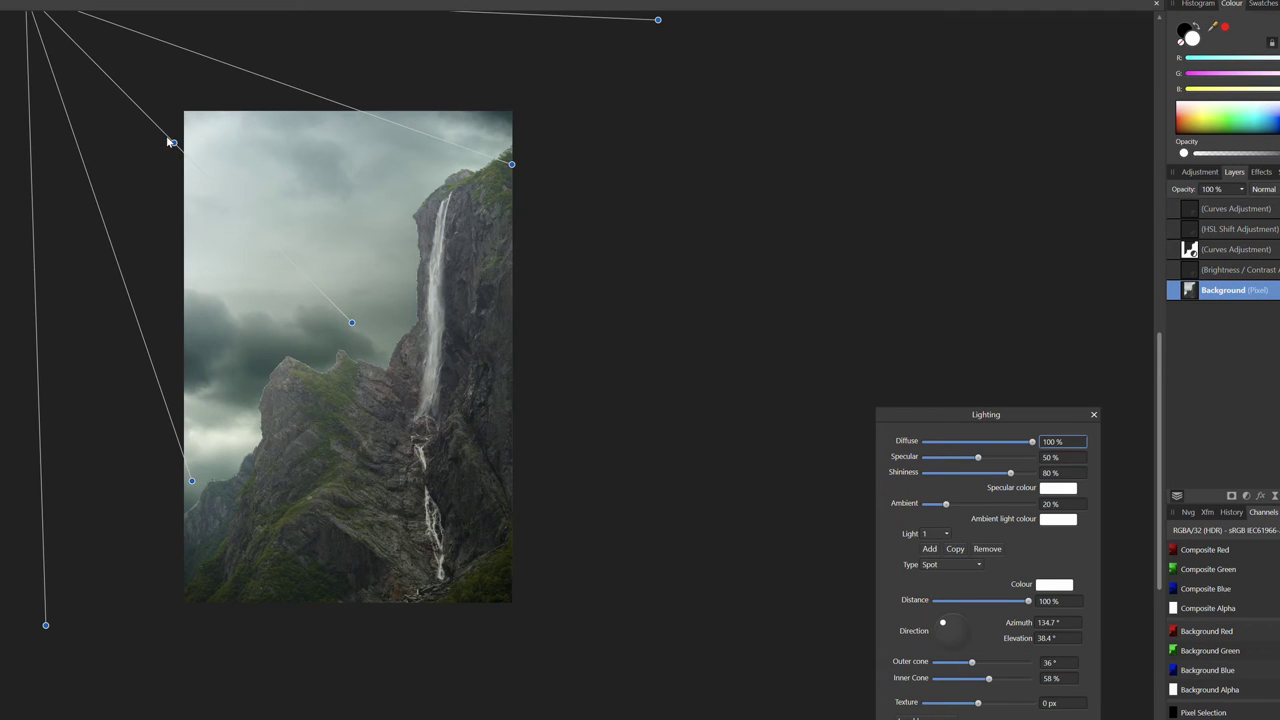
{"action": "mouse_move", "coordinate": [173, 142]}
{"action": "left_mouse_down"}
{"action": "mouse_move", "coordinate": [154, 126]}
{"action": "mouse_move", "coordinate": [162, 138]}
{"action": "left_mouse_up"}
{"action": "left_click_drag", "start_coordinate": [508, 161], "coordinate": [525, 144]}
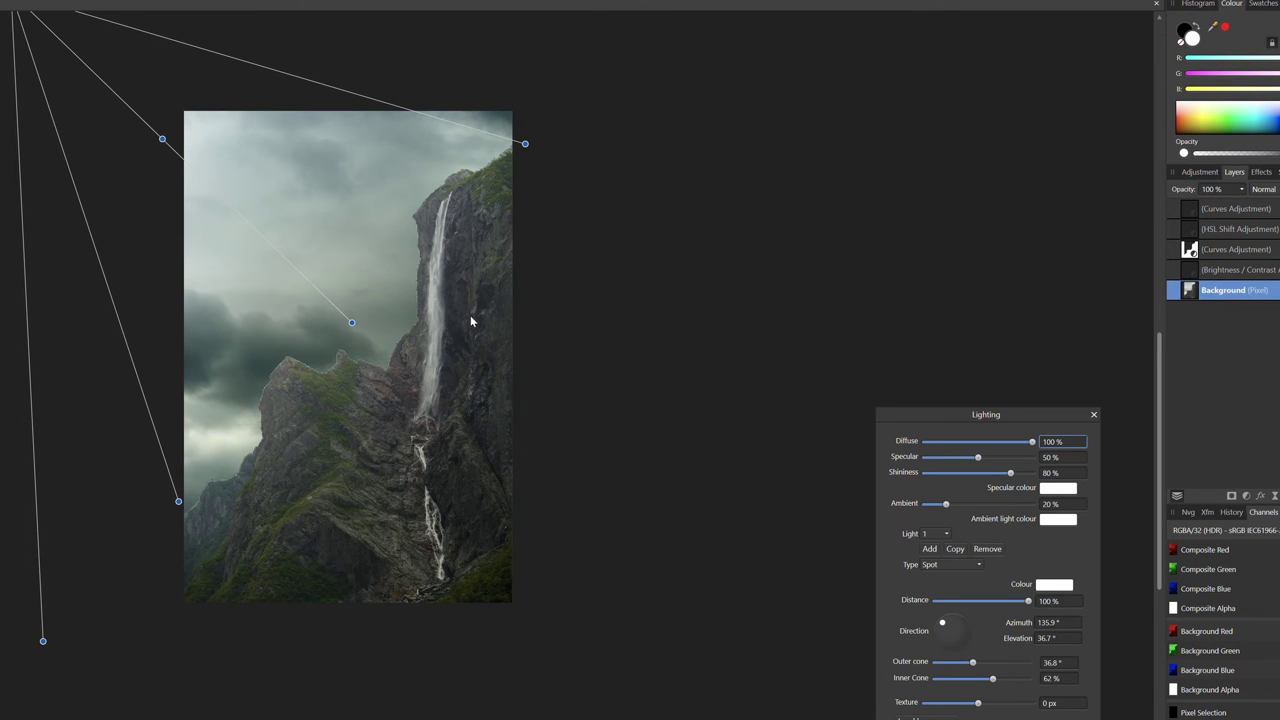
{"action": "key", "text": "Return"}
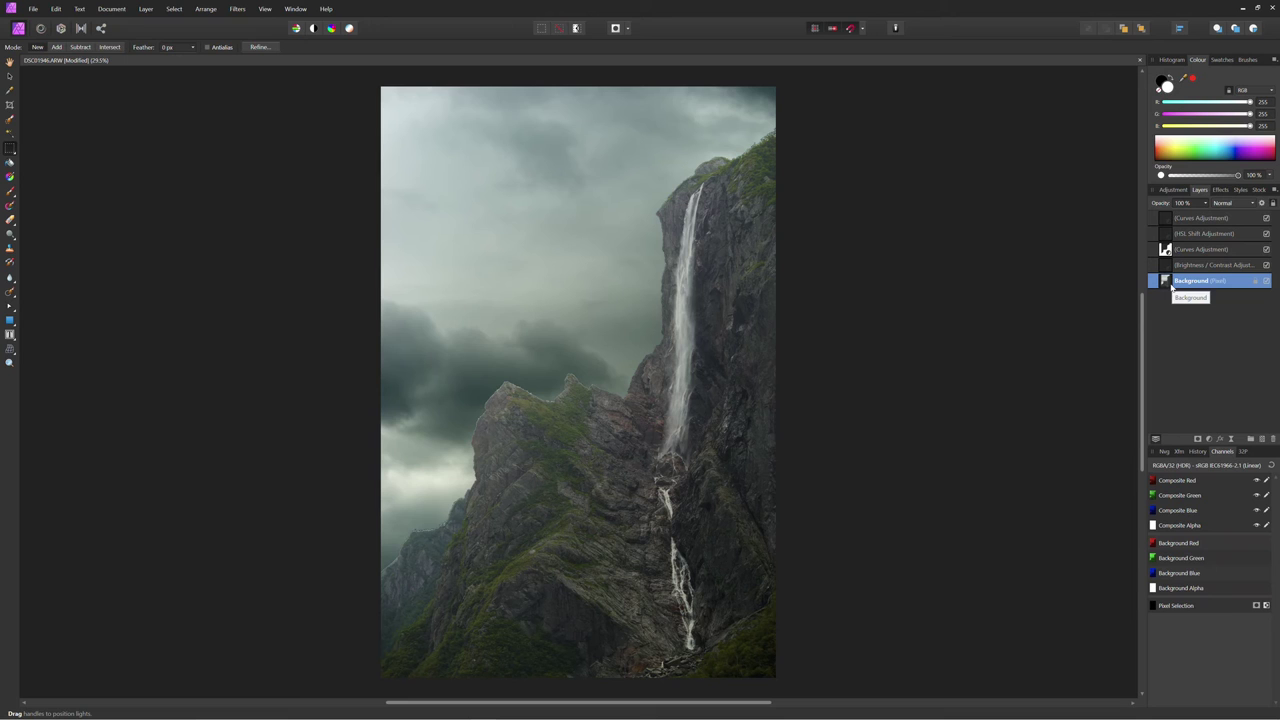
Step: Select all layers and merge everything visible into a new Pixel layer on top
{"action": "left_click", "coordinate": [1170, 218], "text": "shift"}
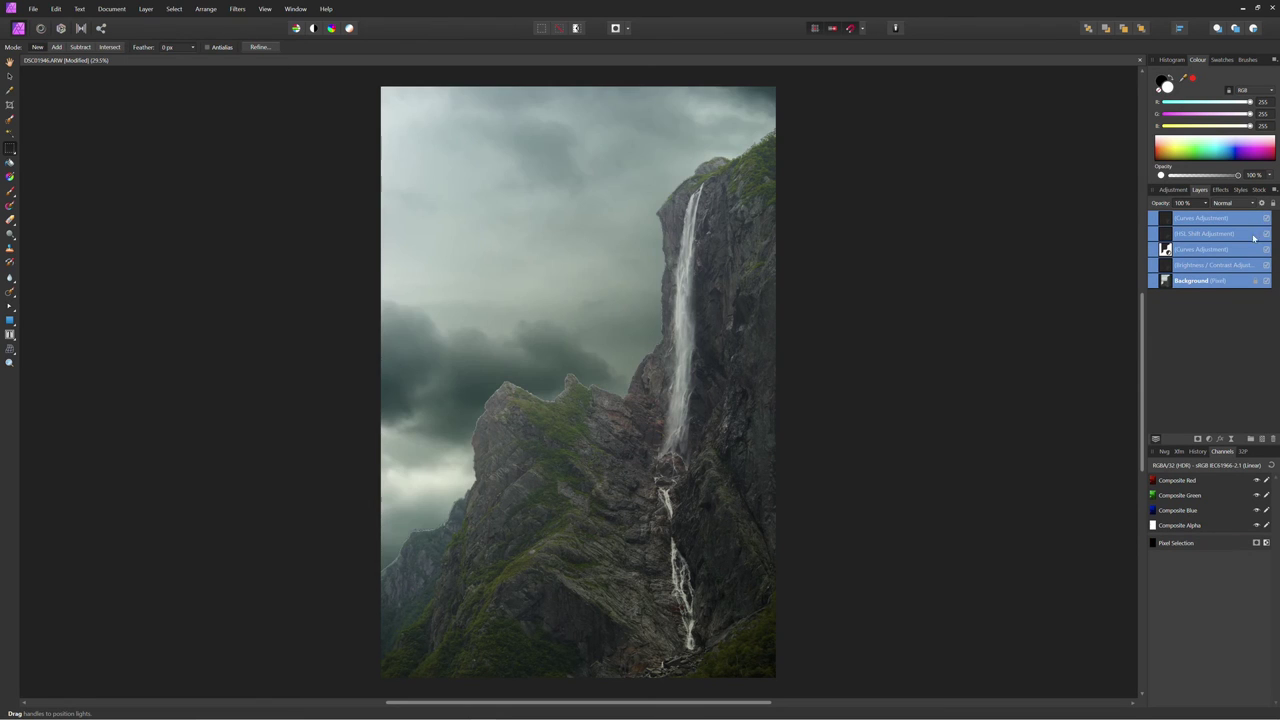
{"action": "left_click", "coordinate": [237, 8]}
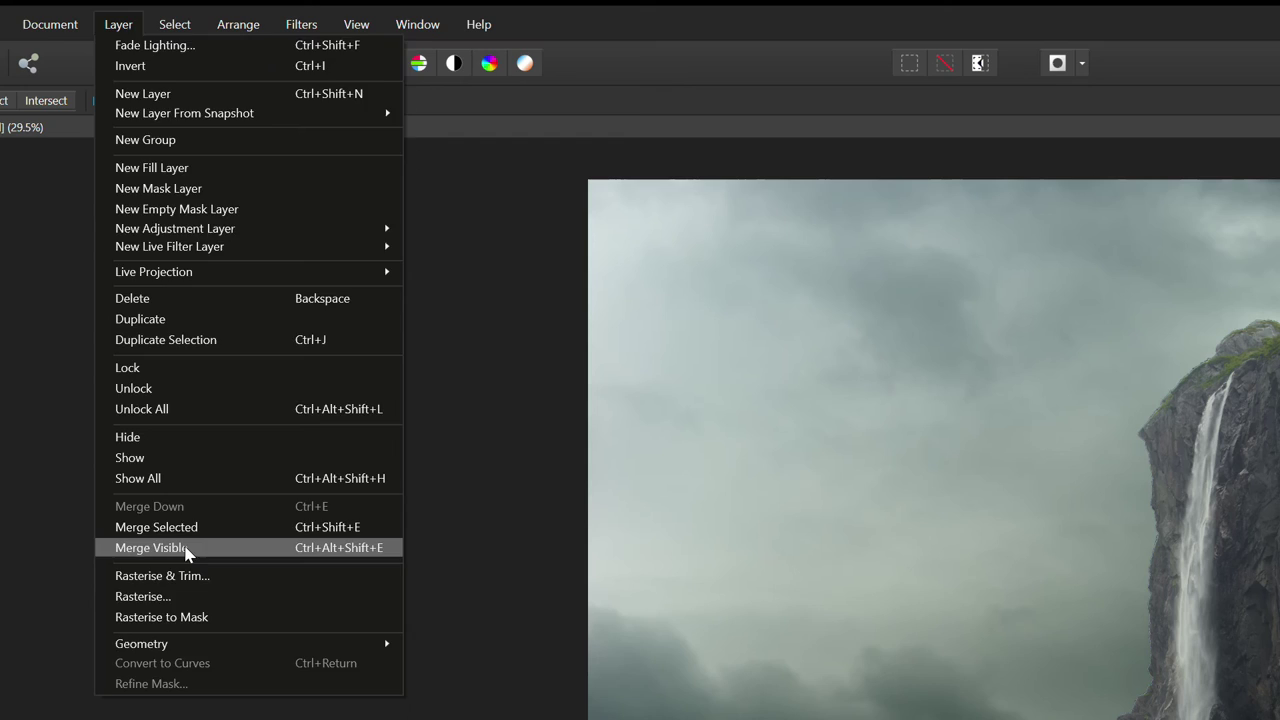
{"action": "left_click", "coordinate": [185, 547]}
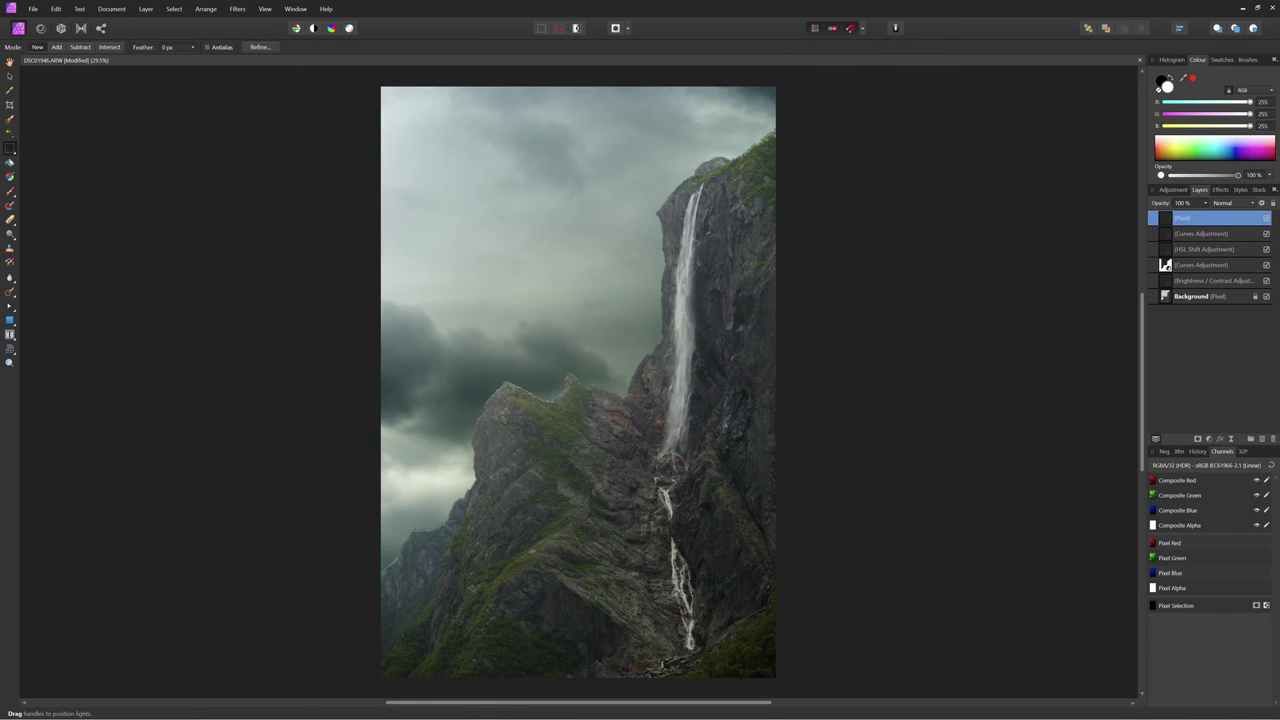
Step: Apply the High Pass sharpening filter to the merged layer
{"action": "left_click", "coordinate": [237, 9]}
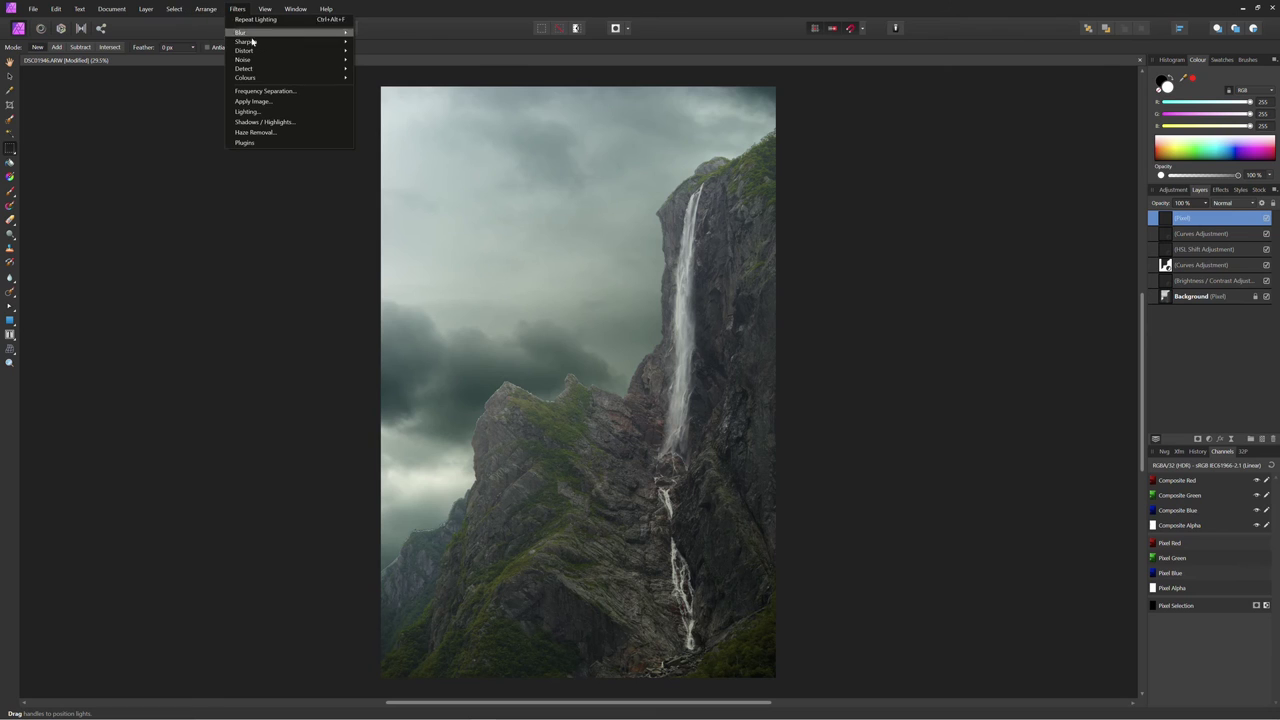
{"action": "mouse_move", "coordinate": [290, 41]}
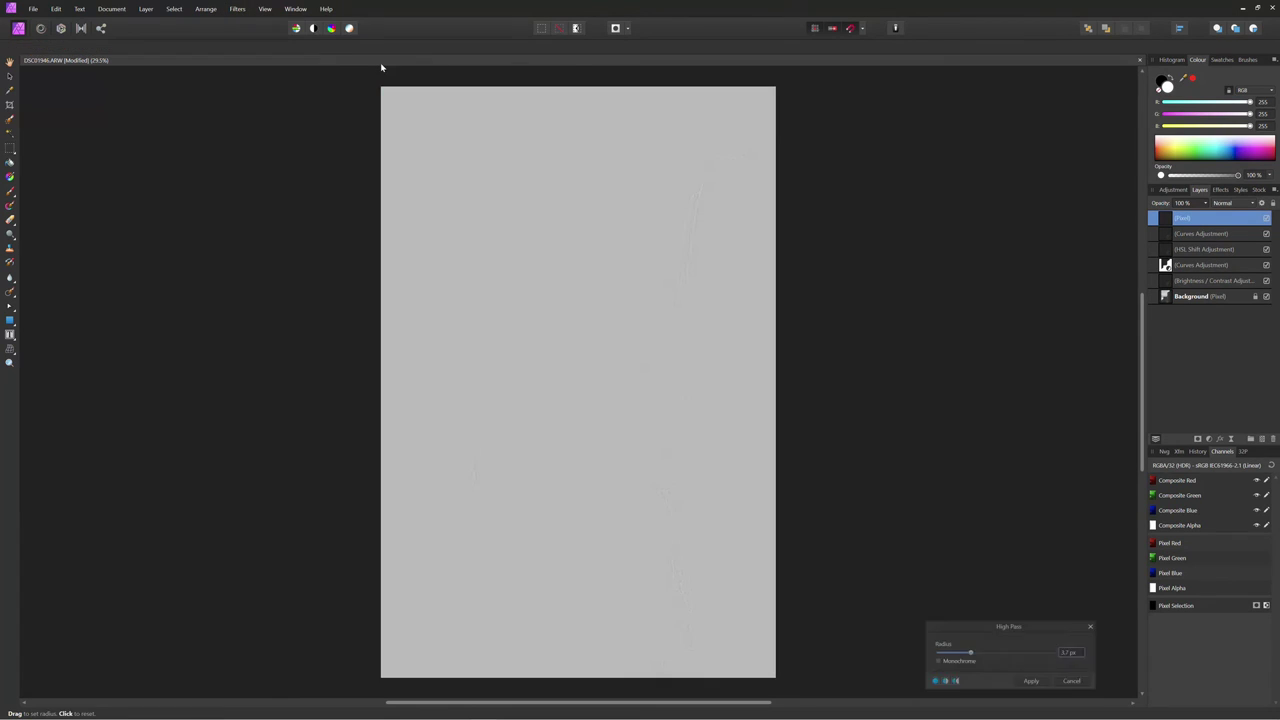
{"action": "left_click", "coordinate": [380, 63]}
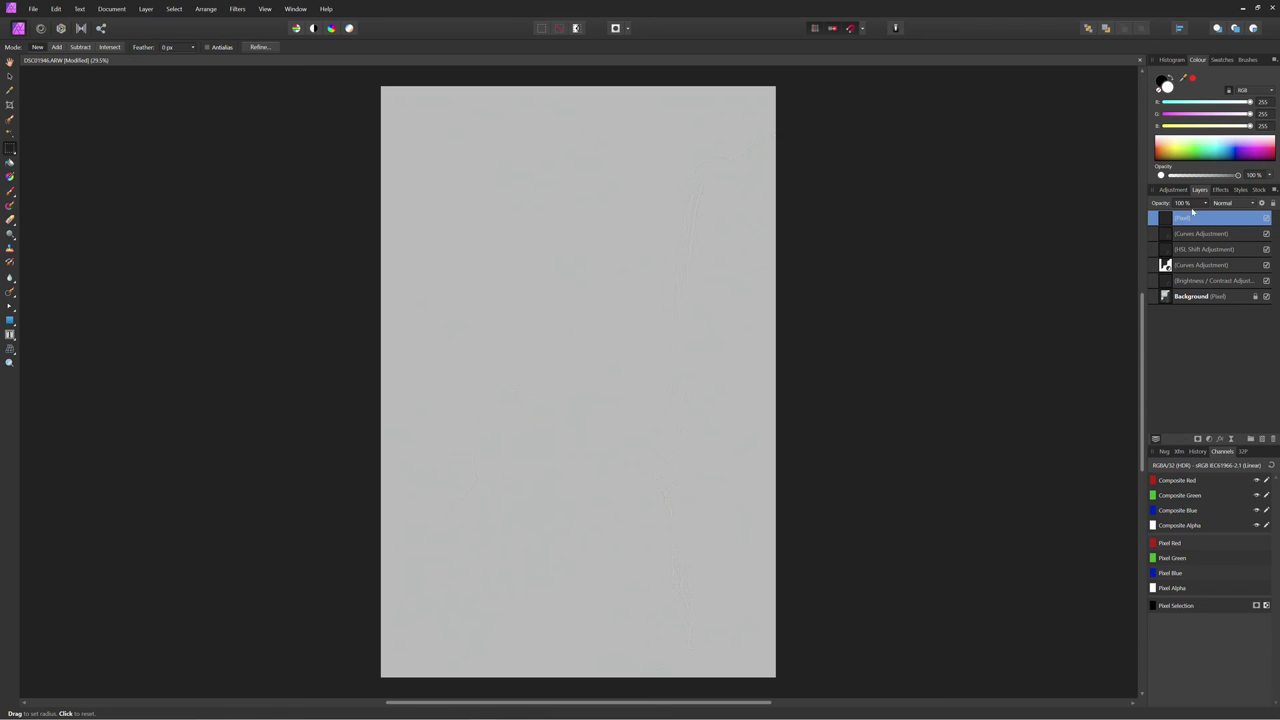
Step: Set the merged layer's blend mode to Hard Light
{"action": "left_click", "coordinate": [1248, 204]}
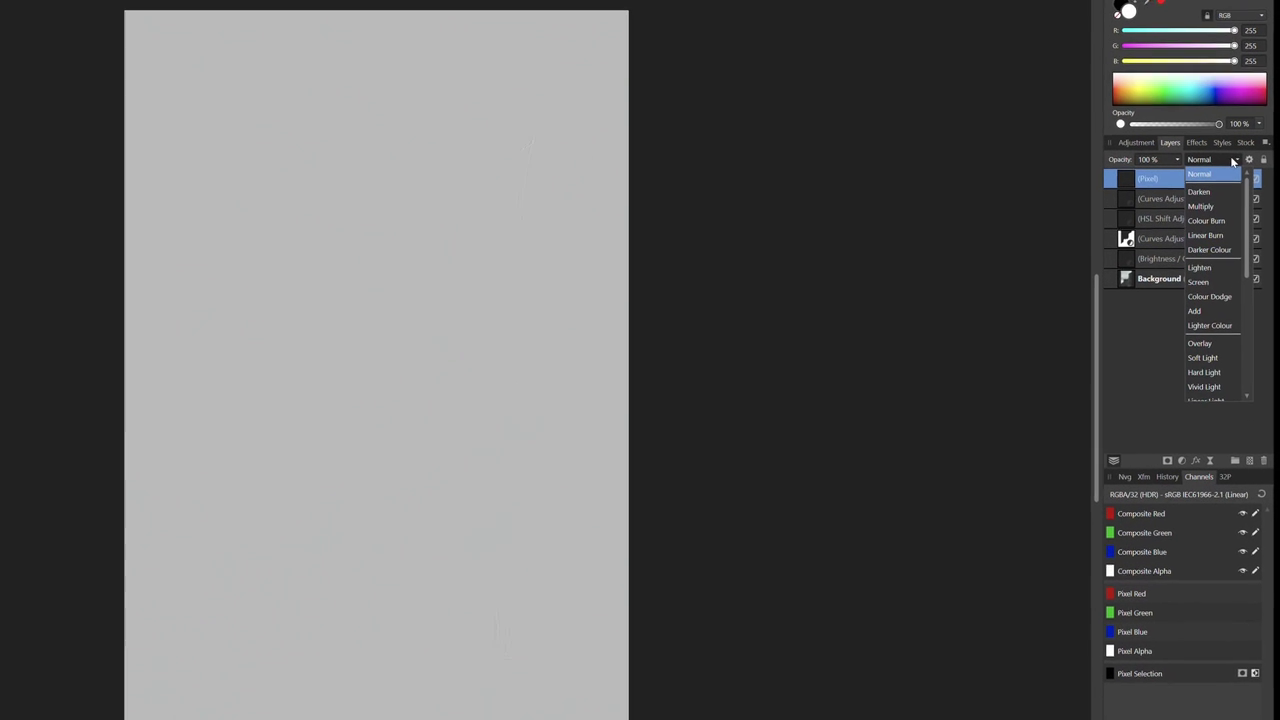
{"action": "scroll", "coordinate": [1213, 280], "scroll_direction": "down", "scroll_amount": 3}
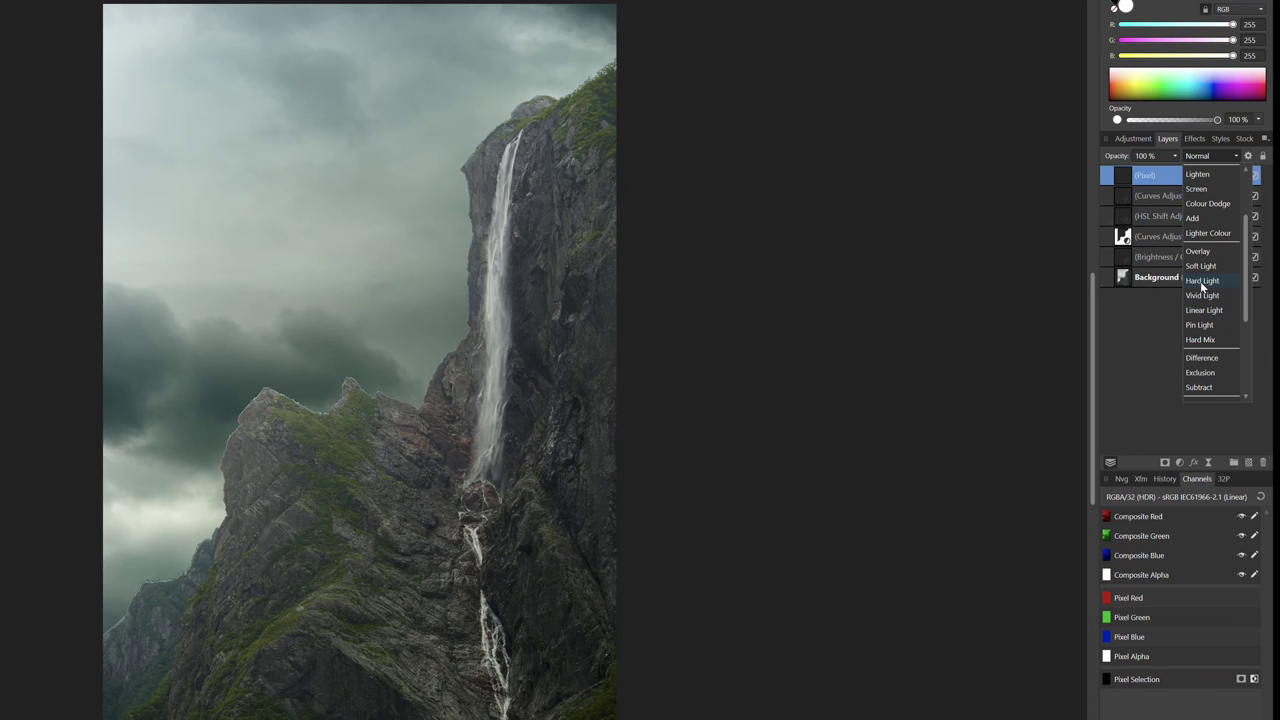
{"action": "left_click", "coordinate": [1203, 281]}
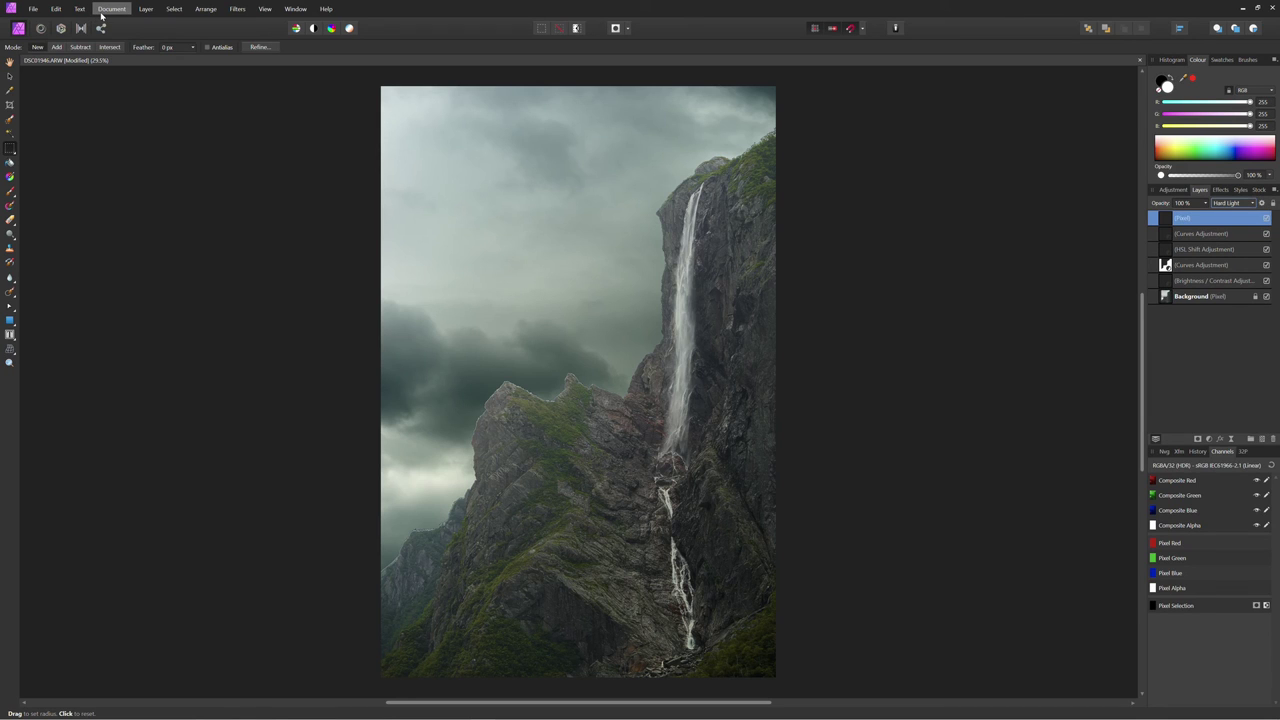
Step: Set up a JPEG export with the JPEG (Best quality) preset and height 2048 px
{"action": "left_click", "coordinate": [101, 9]}
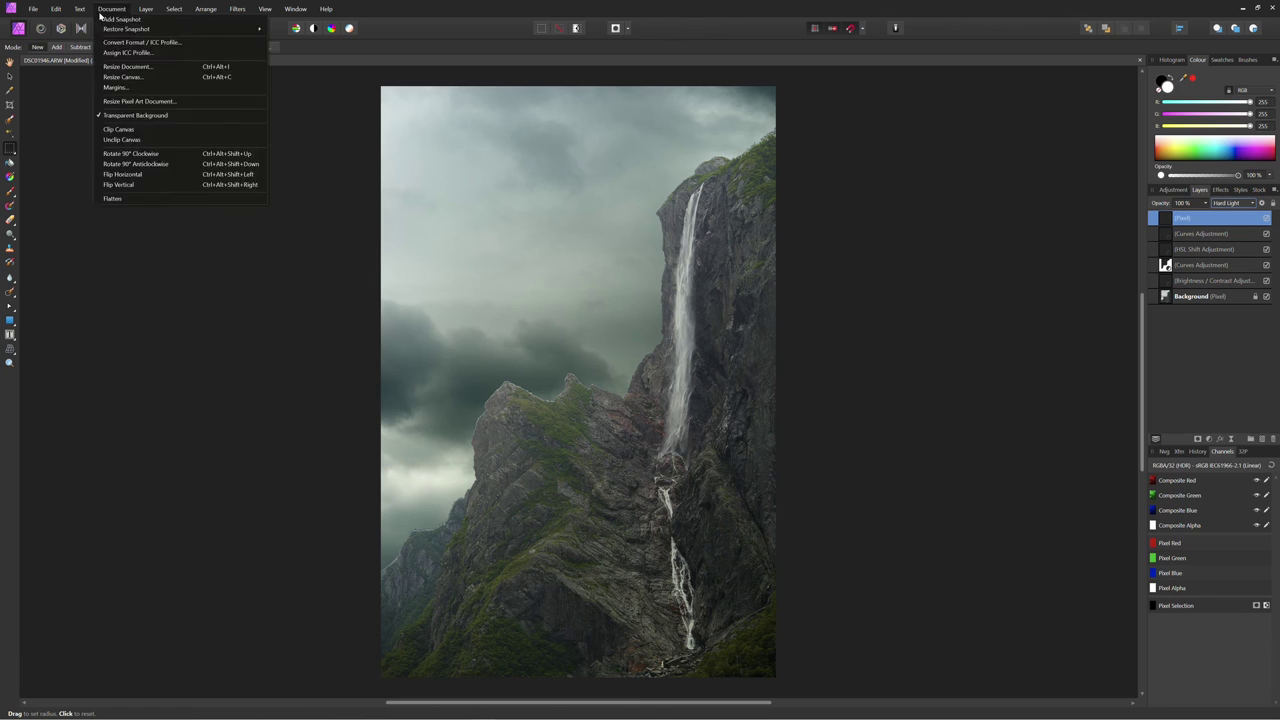
{"action": "mouse_move", "coordinate": [33, 9]}
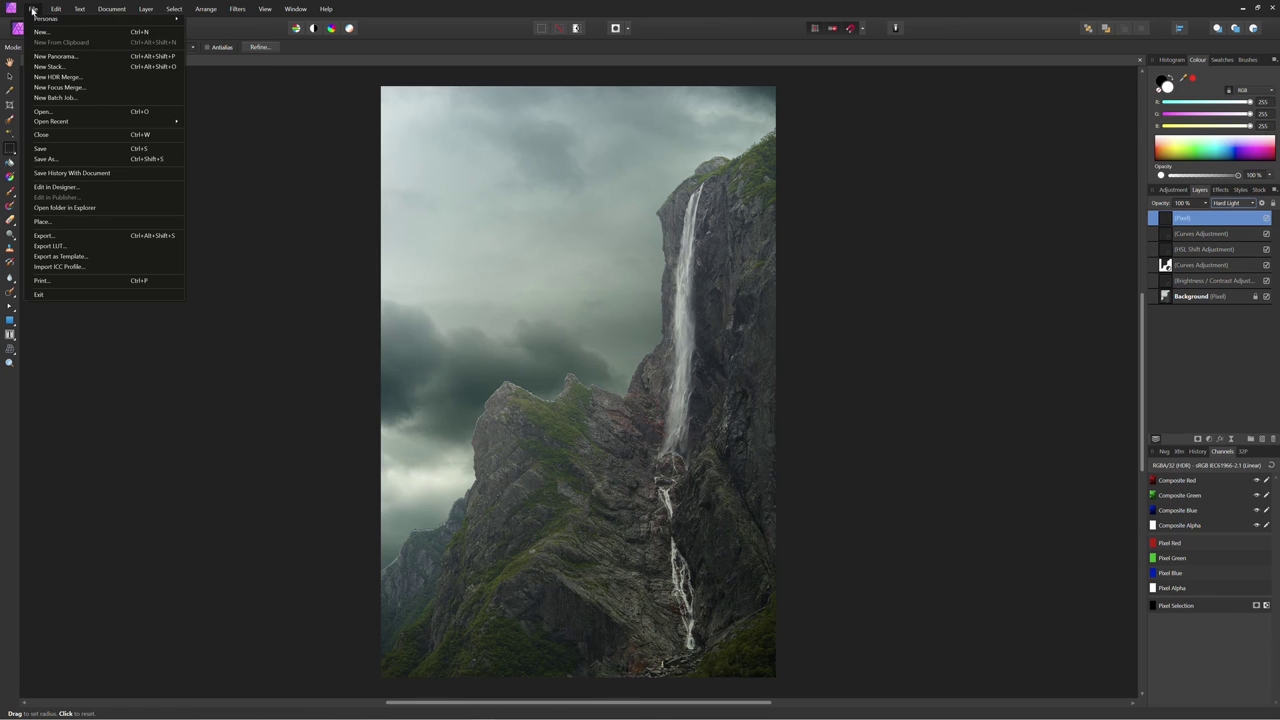
{"action": "left_click", "coordinate": [76, 236]}
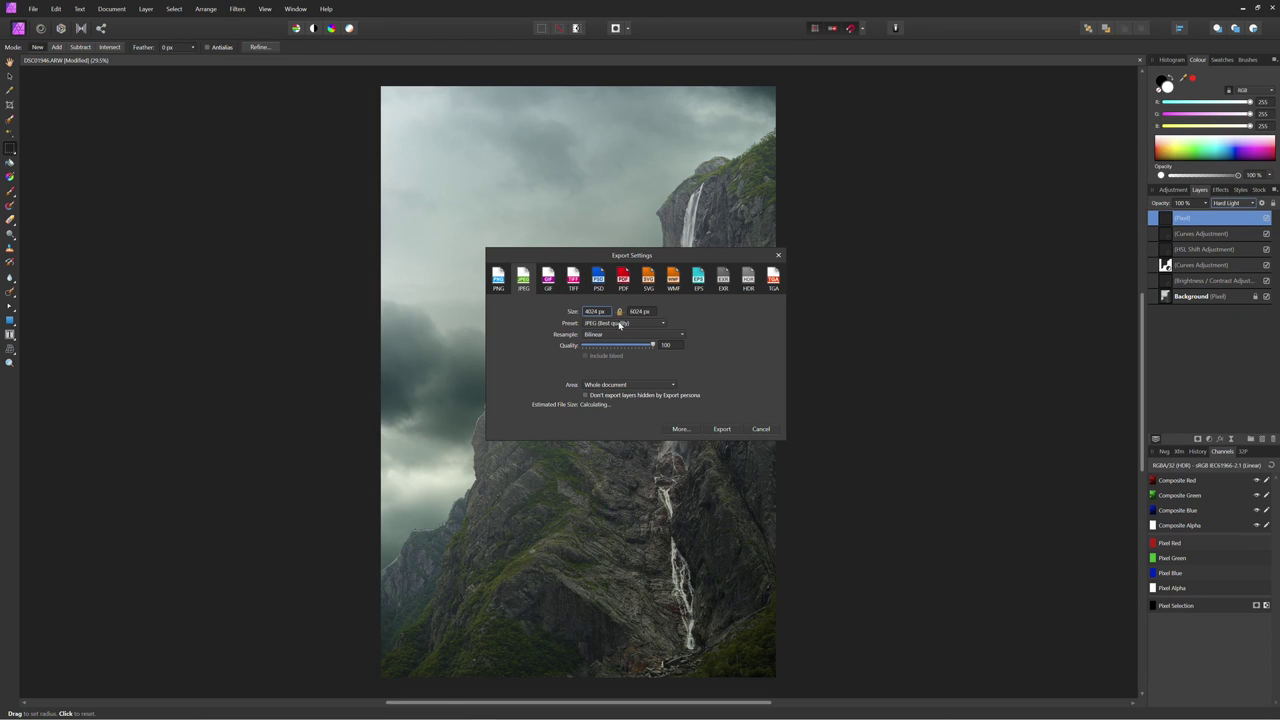
{"action": "left_click", "coordinate": [618, 324]}
{"action": "left_click", "coordinate": [744, 331]}
{"action": "left_click", "coordinate": [632, 311]}
{"action": "type", "text": "2048"}
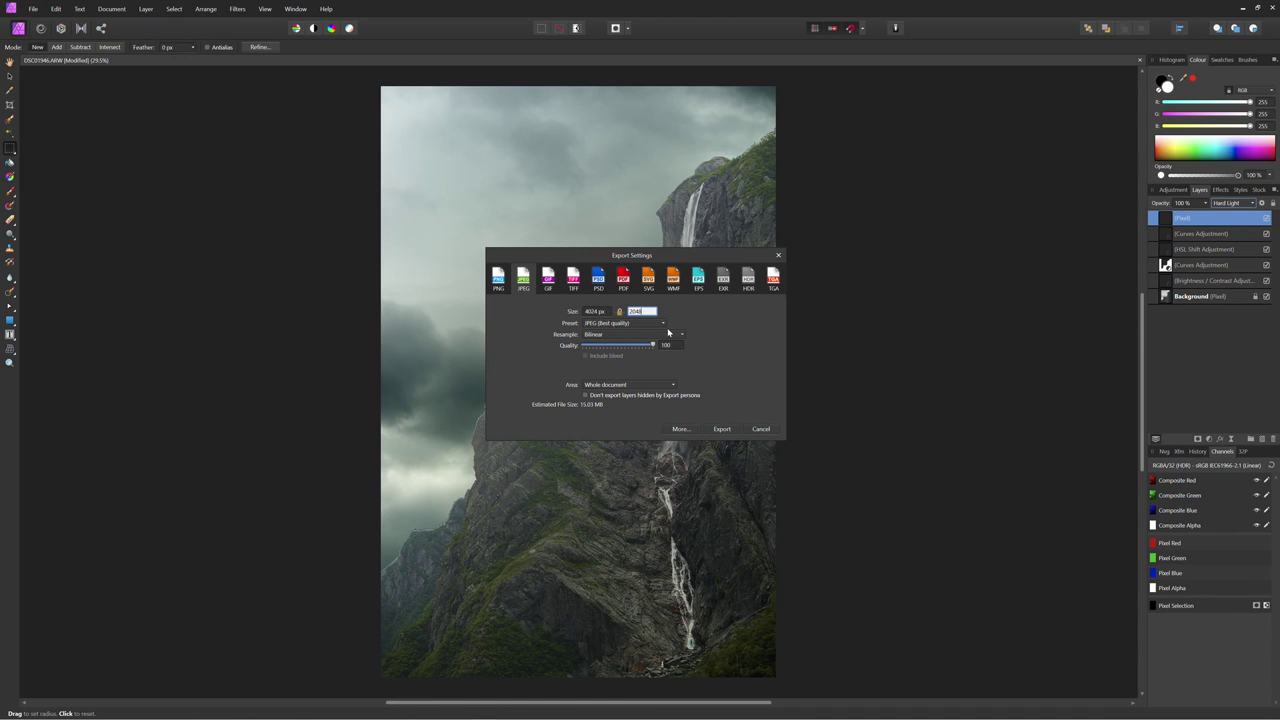